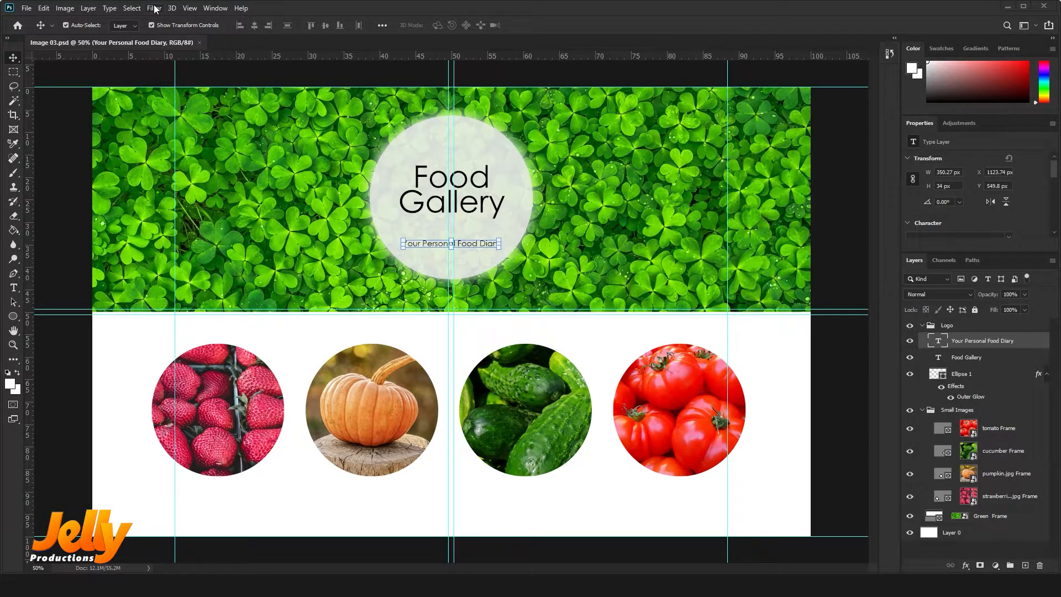
Start saving the Food Gallery document under a new file type and choose the JPEG format.
left_click(24, 8)
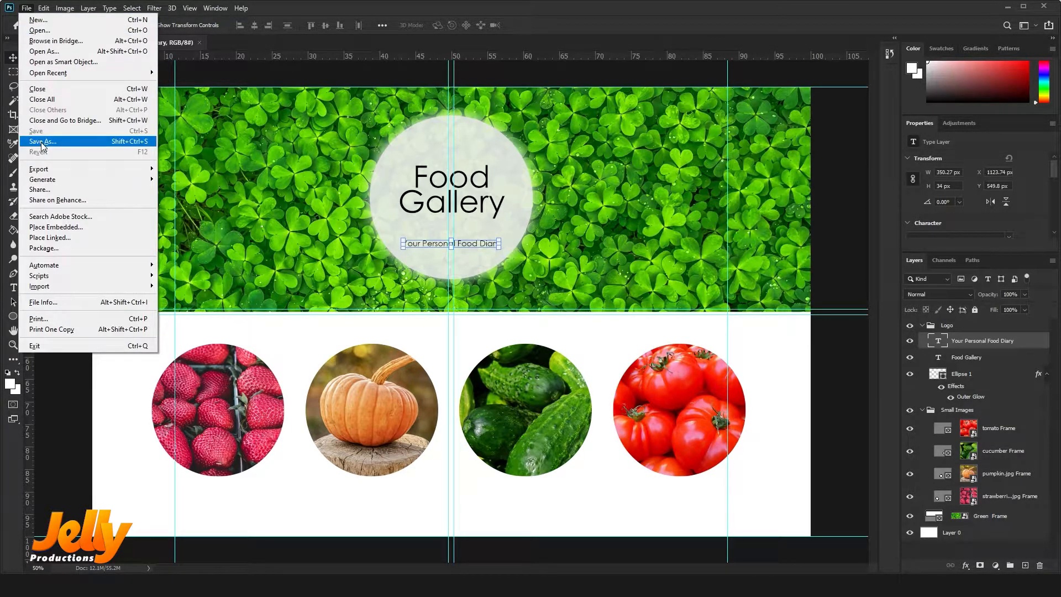
left_click(120, 145)
left_click(220, 433)
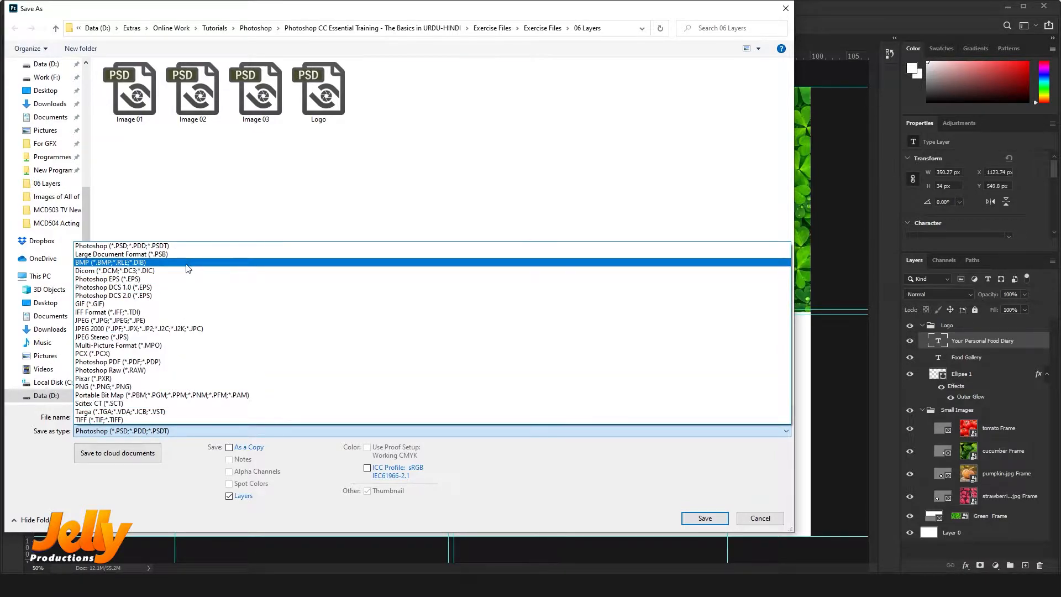
left_click(141, 432)
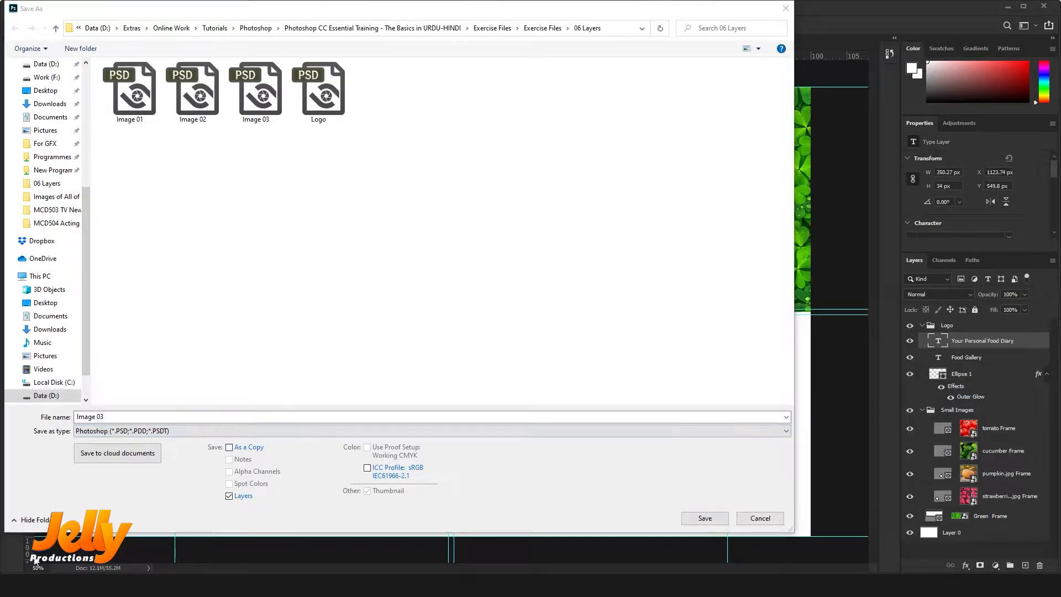
left_click(145, 437)
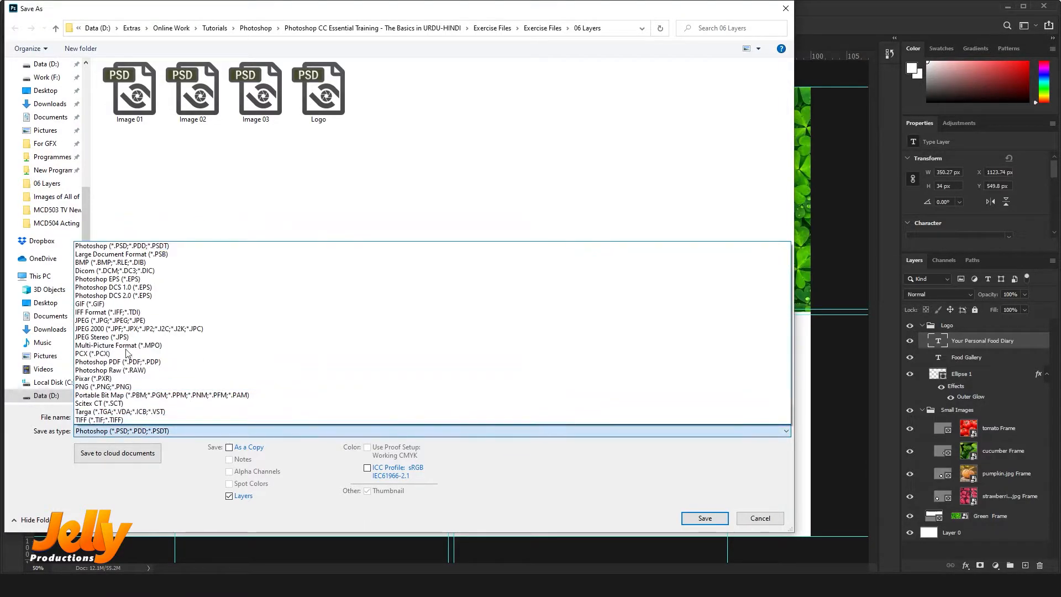
left_click(105, 329)
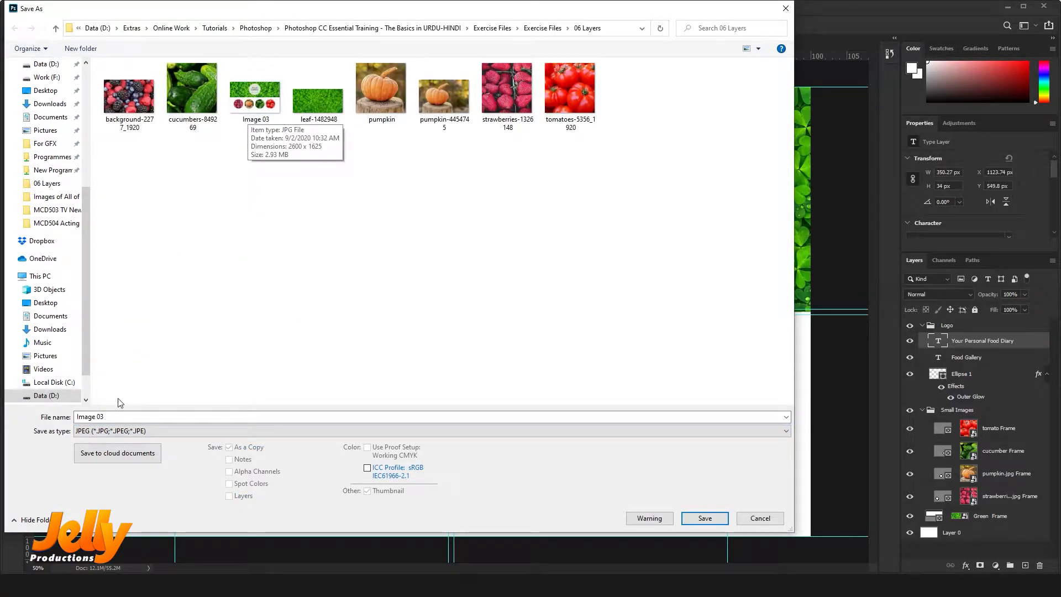
Save the JPEG as Image 03, replacing the existing file, with Maximum quality 12 and Baseline ("Standard") format.
double_click(129, 421)
left_click(130, 421)
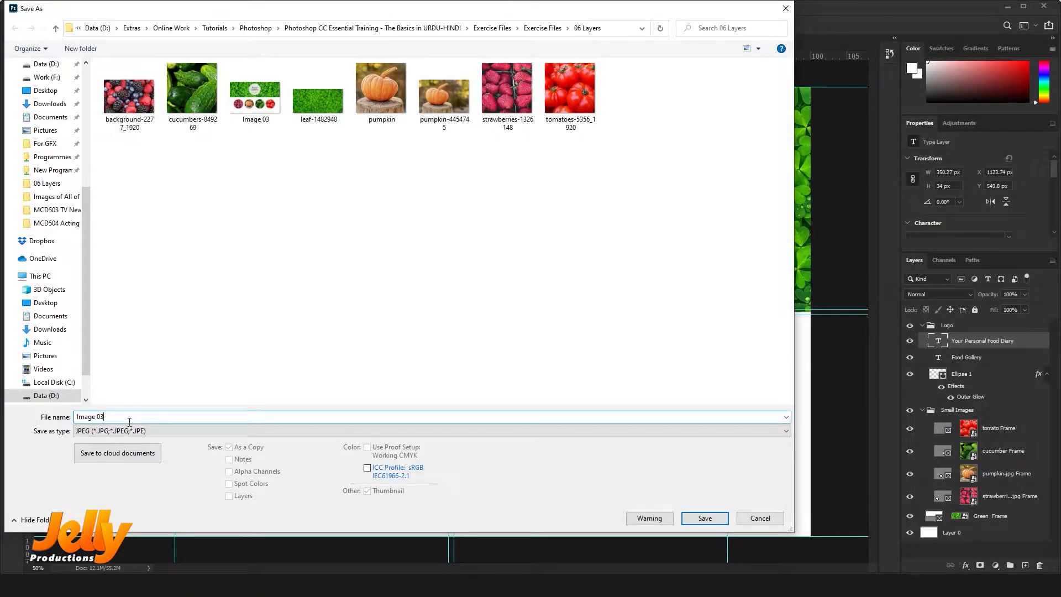
key("BackSpace")
type("3")
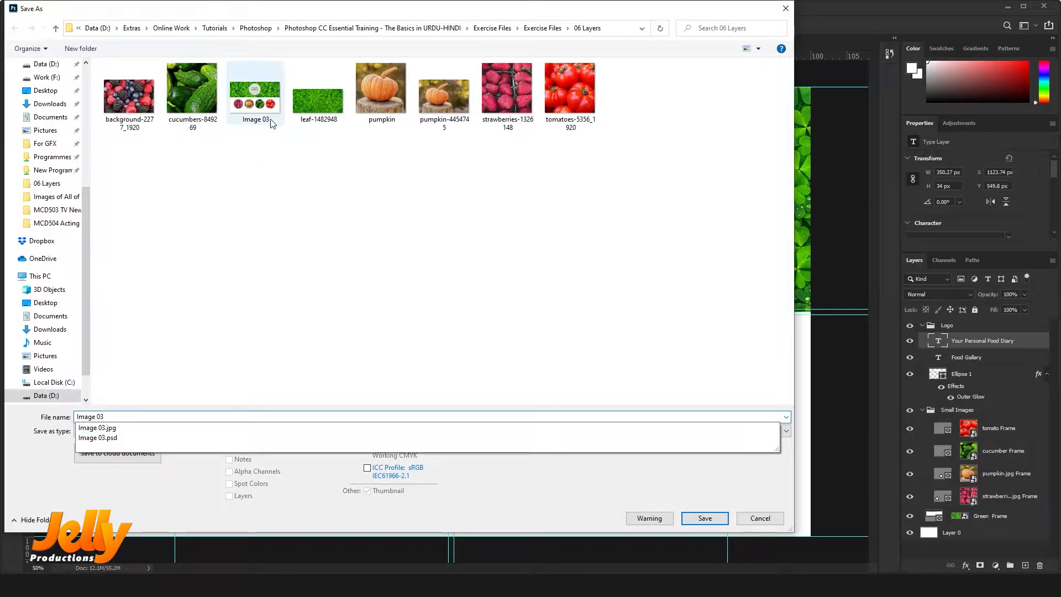
double_click(247, 113)
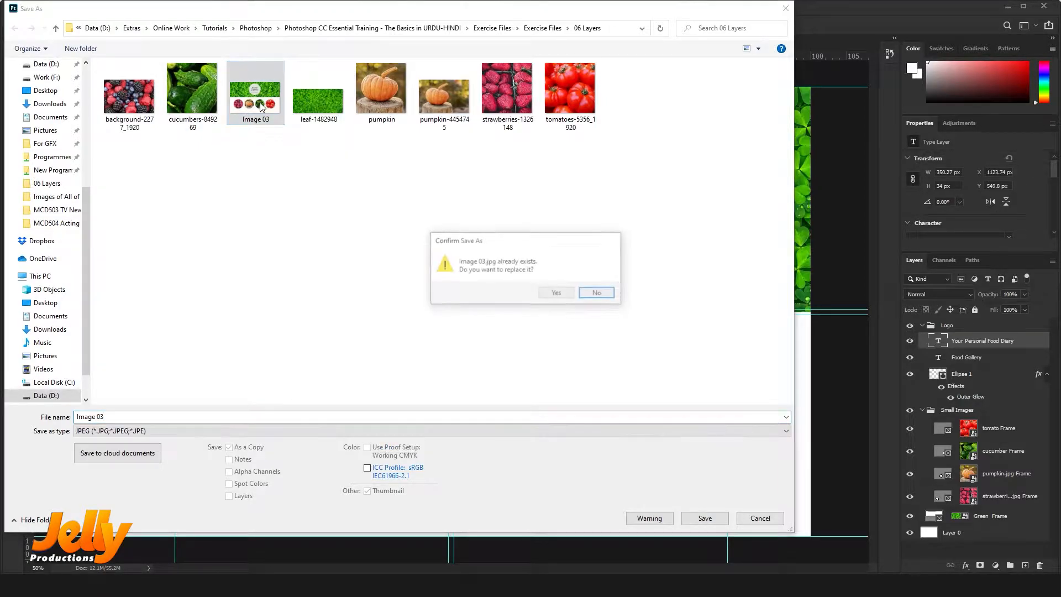
left_click(554, 293)
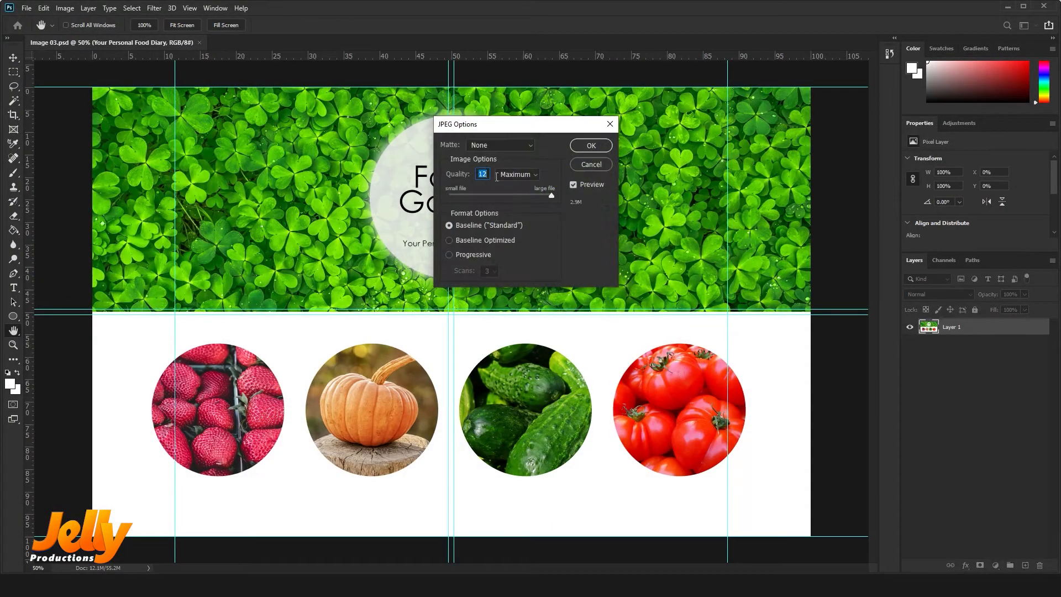
left_click(582, 148)
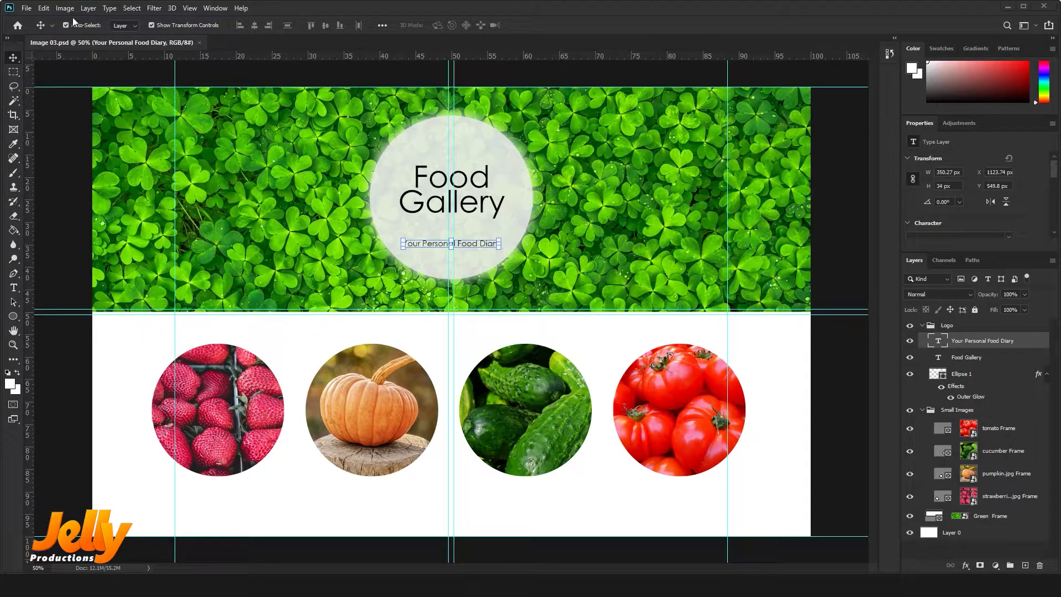
left_click(27, 8)
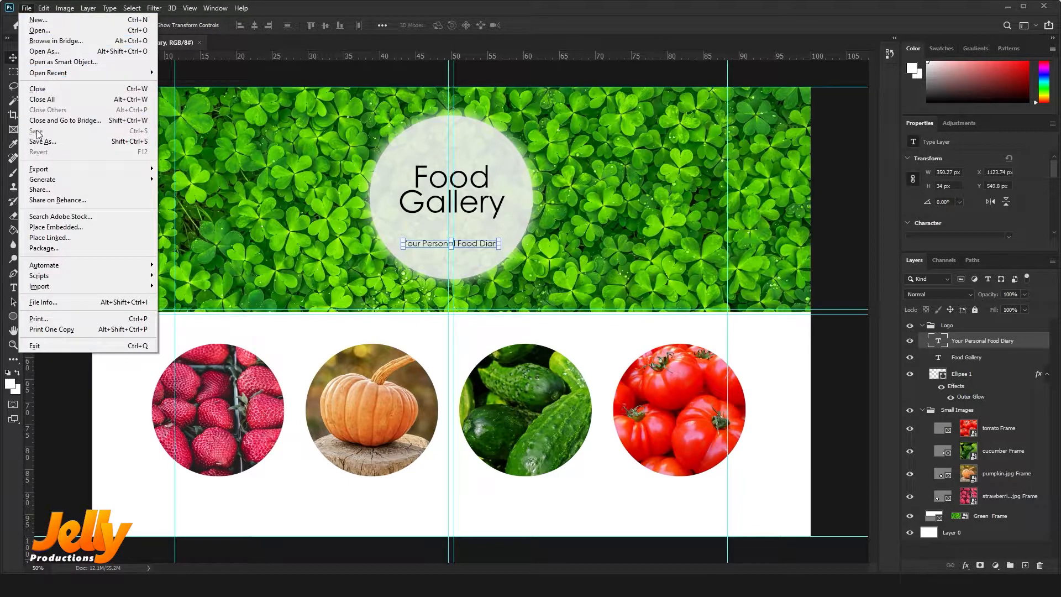
mouse_move(241, 8)
left_click(332, 6)
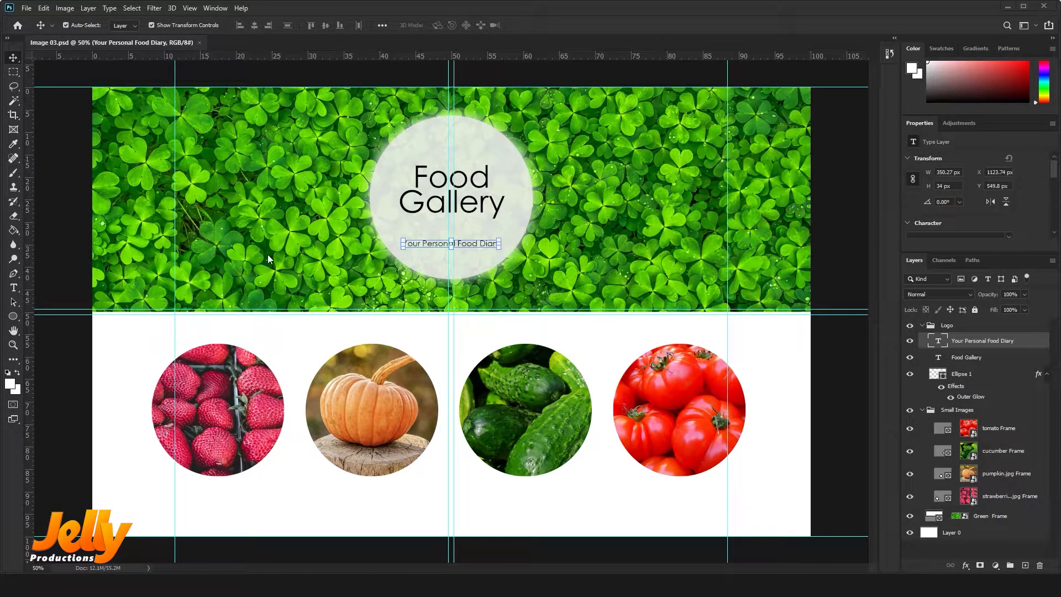
In the export preferences, set the quick export format to JPG with quality 85.
left_click(26, 9)
mouse_move(65, 8)
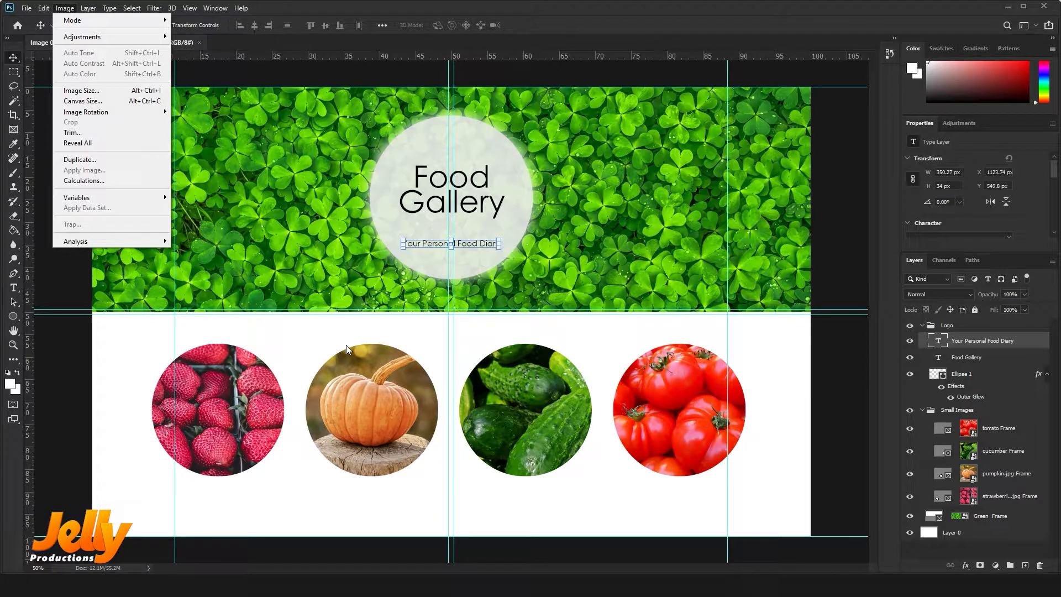
mouse_move(26, 8)
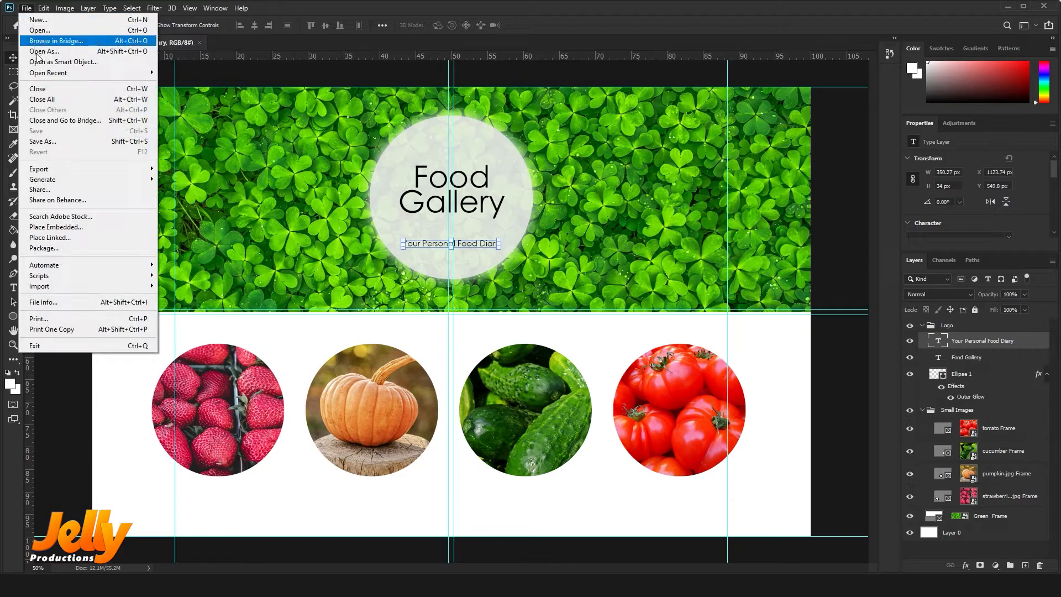
mouse_move(59, 172)
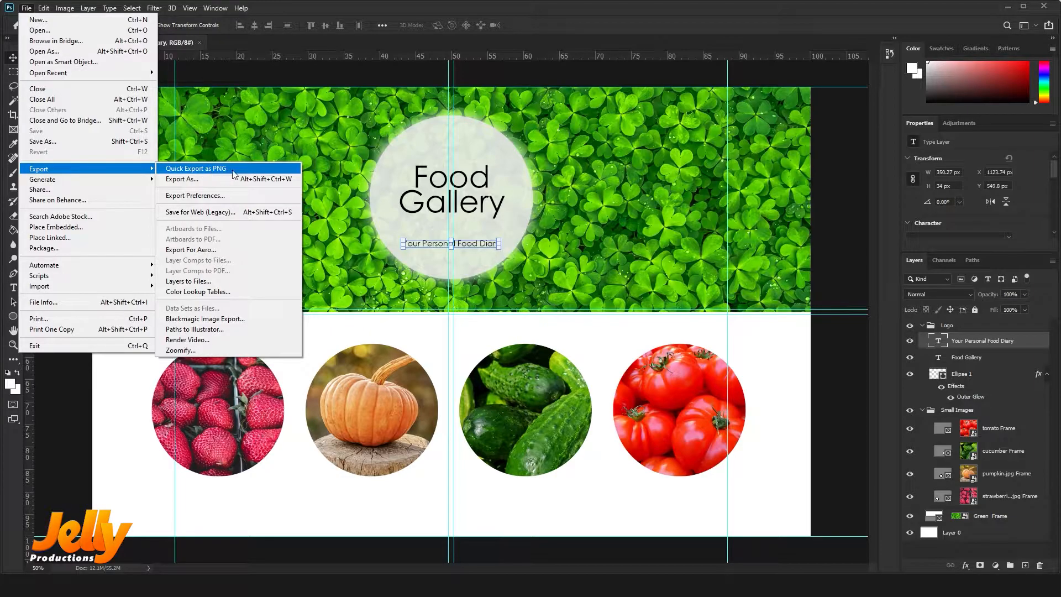
left_click(215, 195)
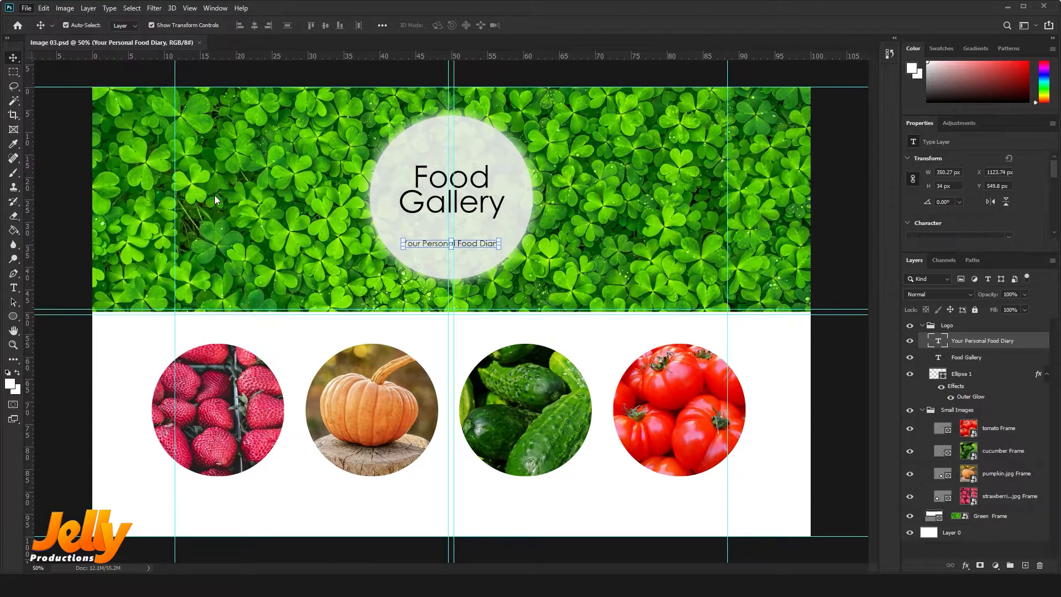
left_click_drag(567, 133, 491, 147)
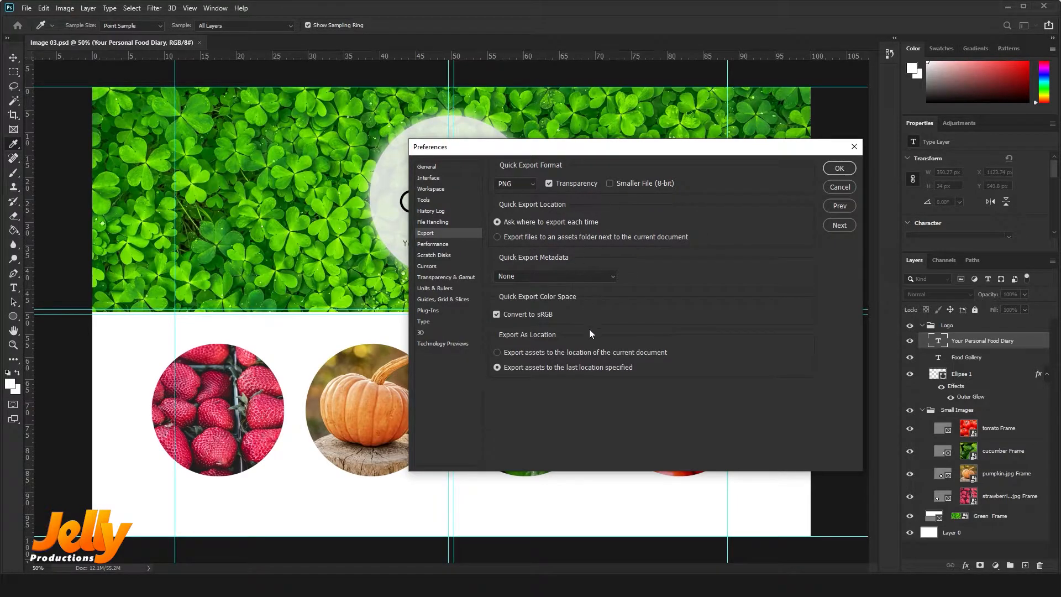
left_click(513, 183)
left_click(514, 207)
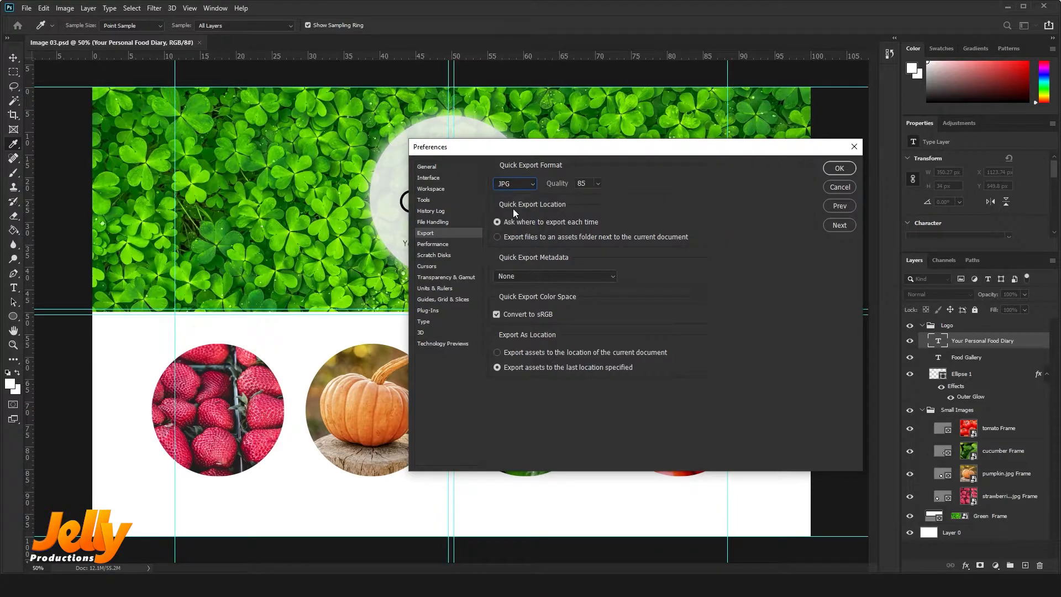
left_click(598, 184)
Set quick exports to go to an assets folder next to the current document, choose the metadata option and apply the preferences.
left_click(515, 236)
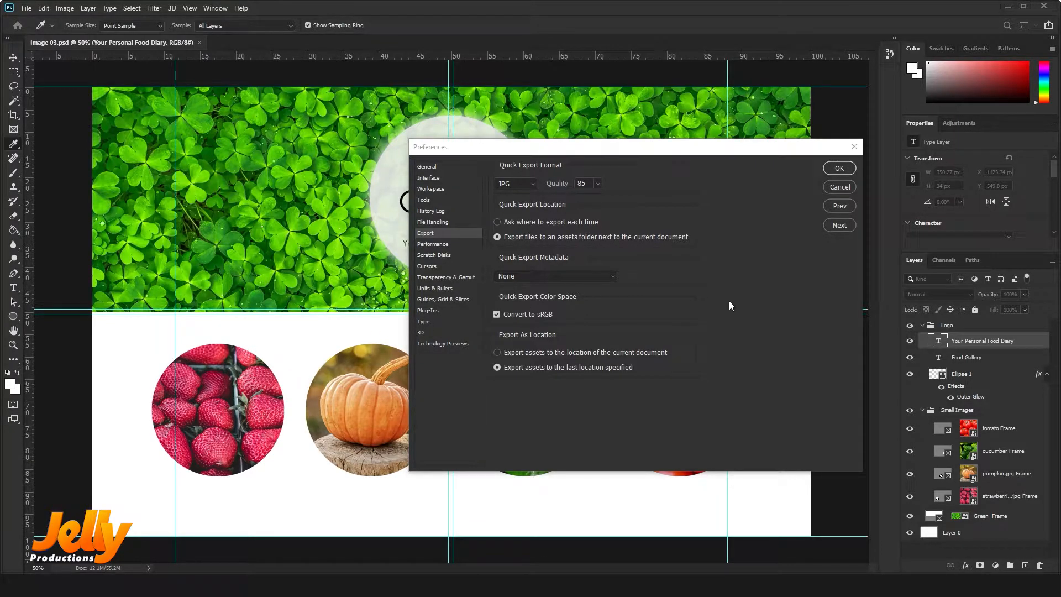
left_click(614, 276)
left_click(525, 300)
left_click(839, 169)
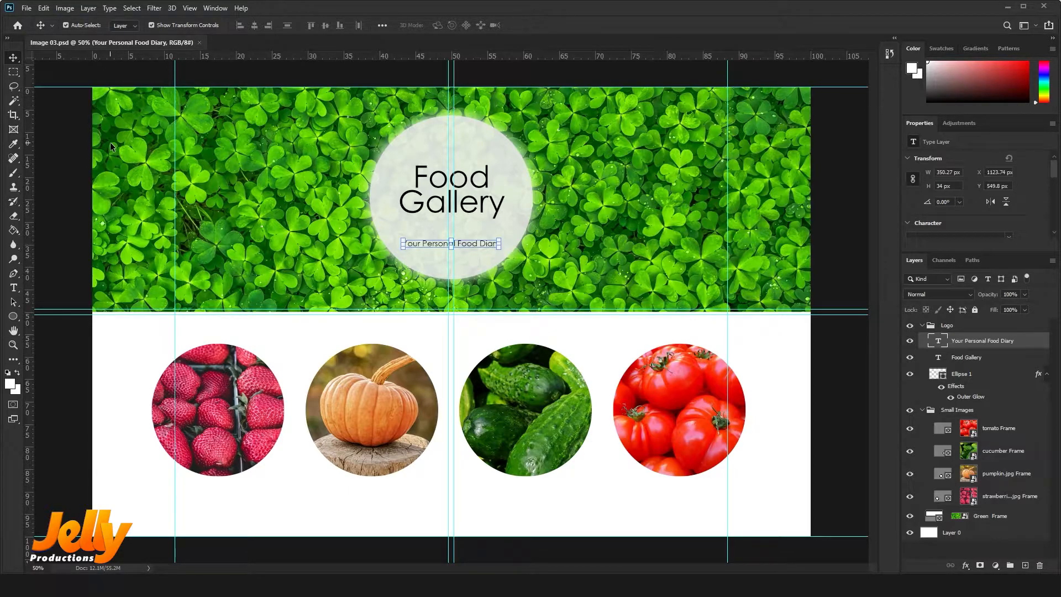
Quick-export the document as JPG.
left_click(26, 9)
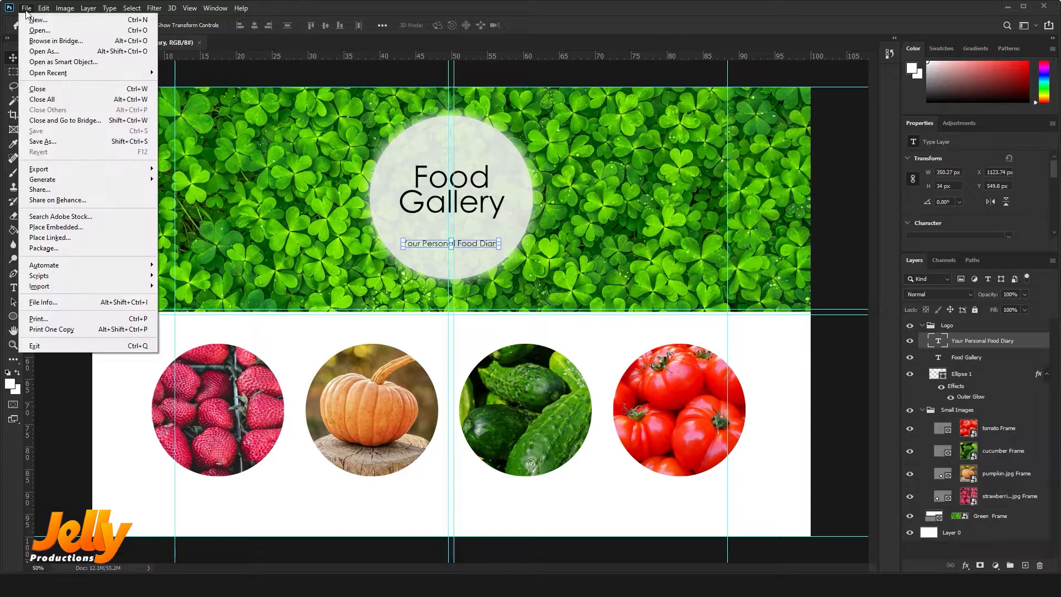
mouse_move(28, 169)
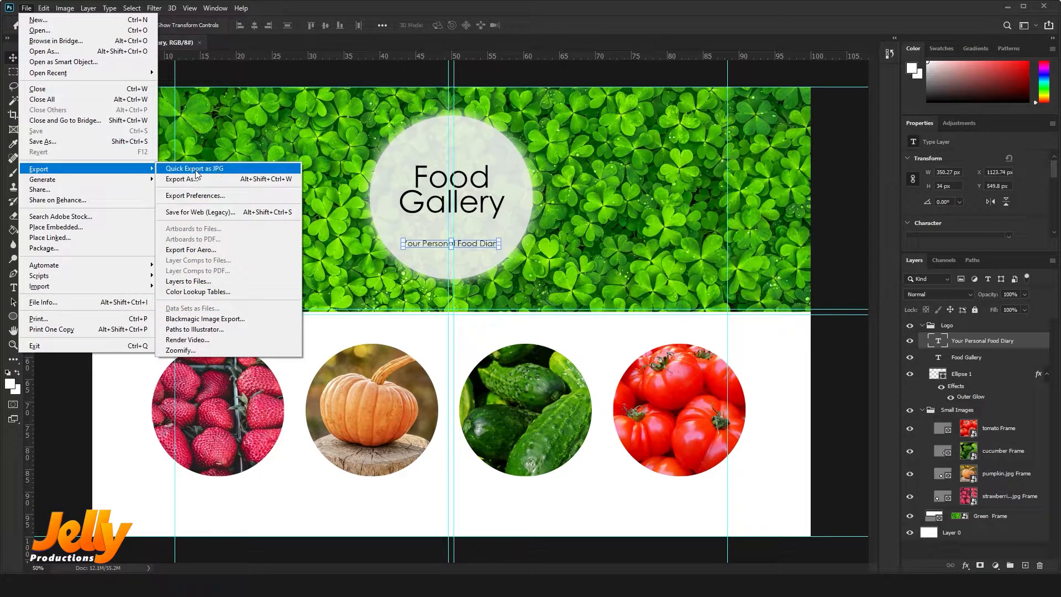
left_click(243, 173)
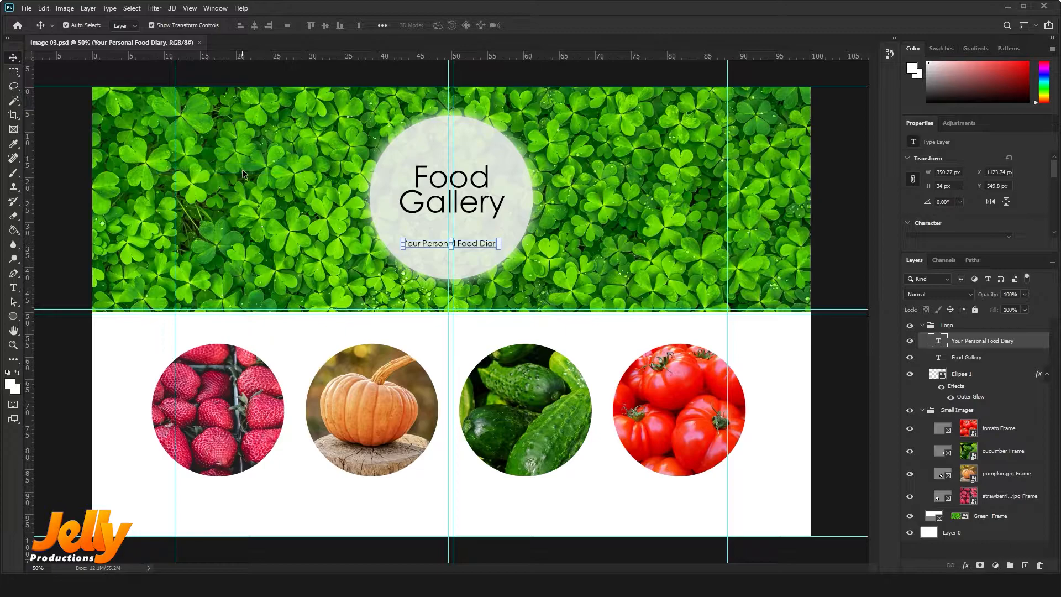
Switch to Bridge, inspect the exported Image 03.jpg inside the Image 03-assets folder, and return to Photoshop.
left_click(26, 8)
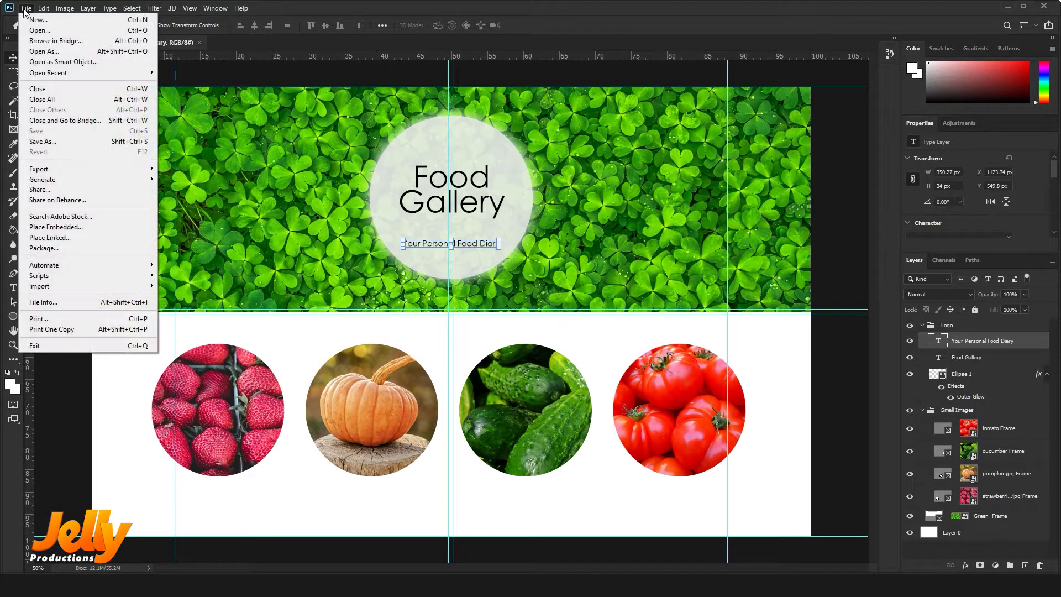
left_click(44, 42)
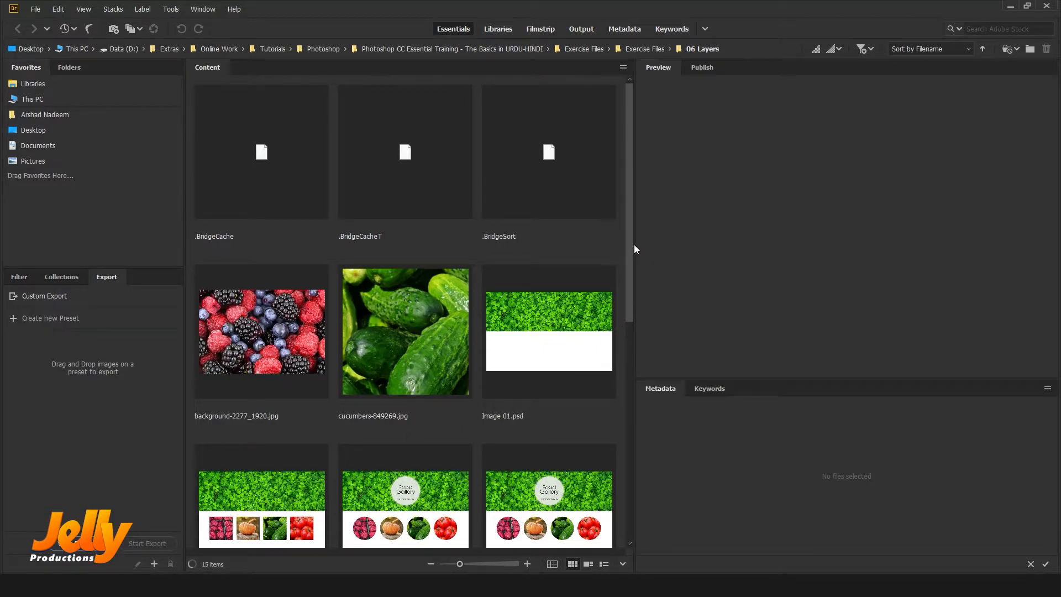
left_click_drag(632, 254, 635, 205)
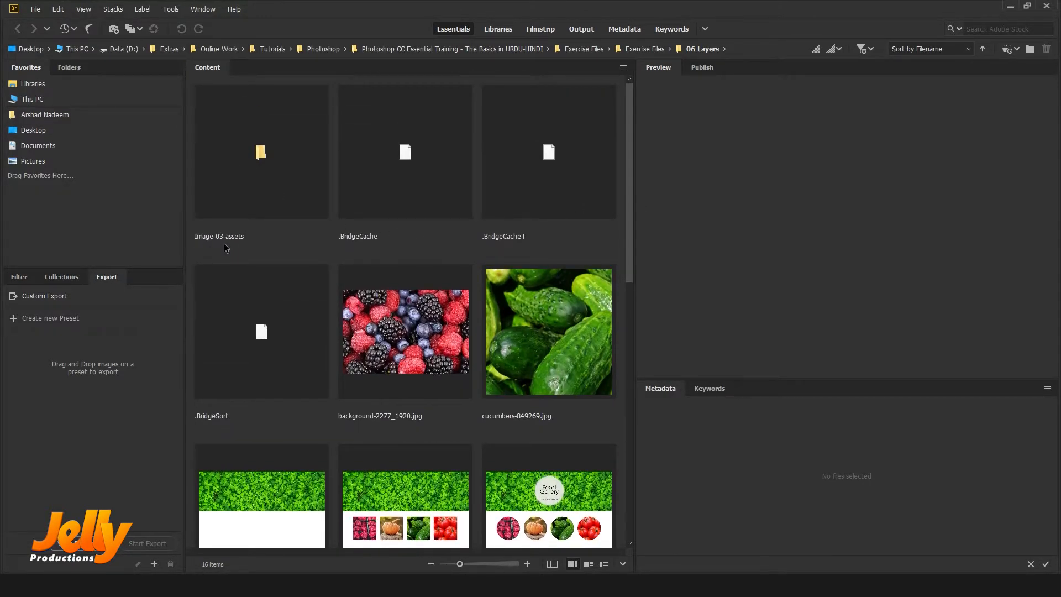
left_click(280, 166)
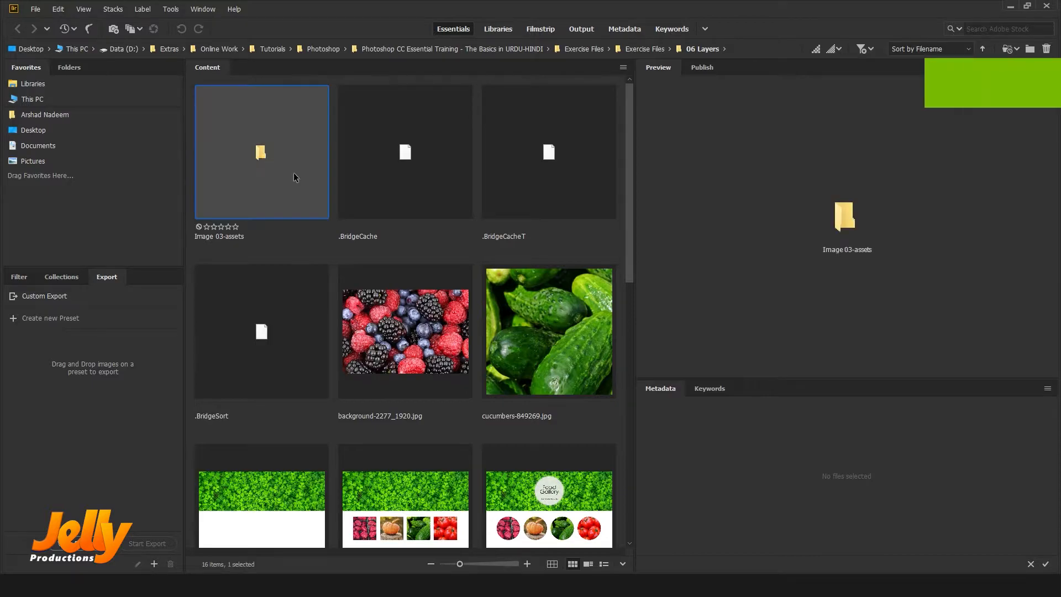
mouse_move(465, 563)
left_mouse_down()
mouse_move(493, 564)
mouse_move(479, 564)
left_mouse_up()
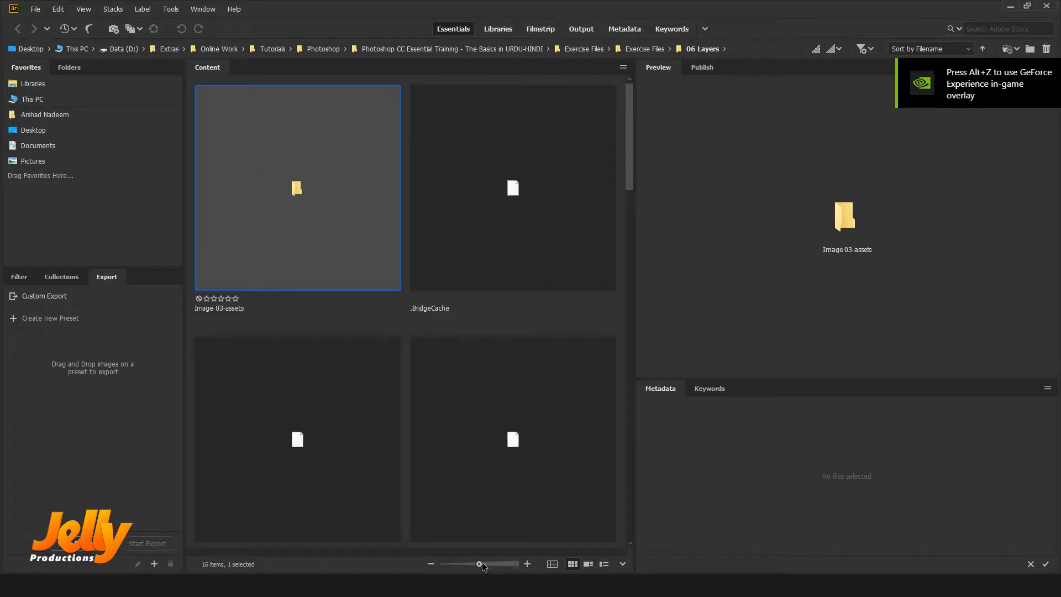
double_click(297, 189)
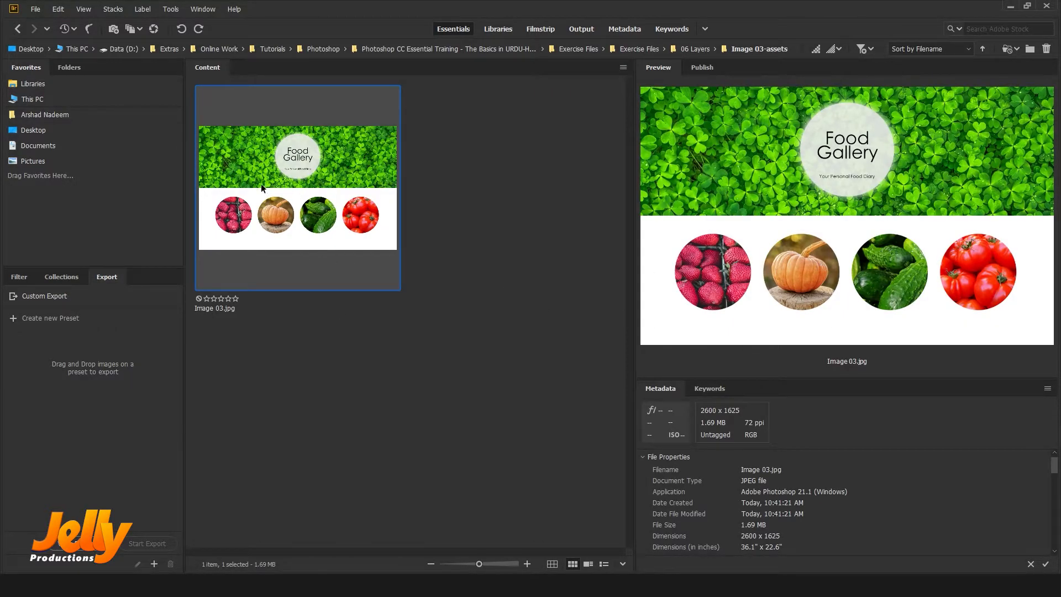
left_click(89, 29)
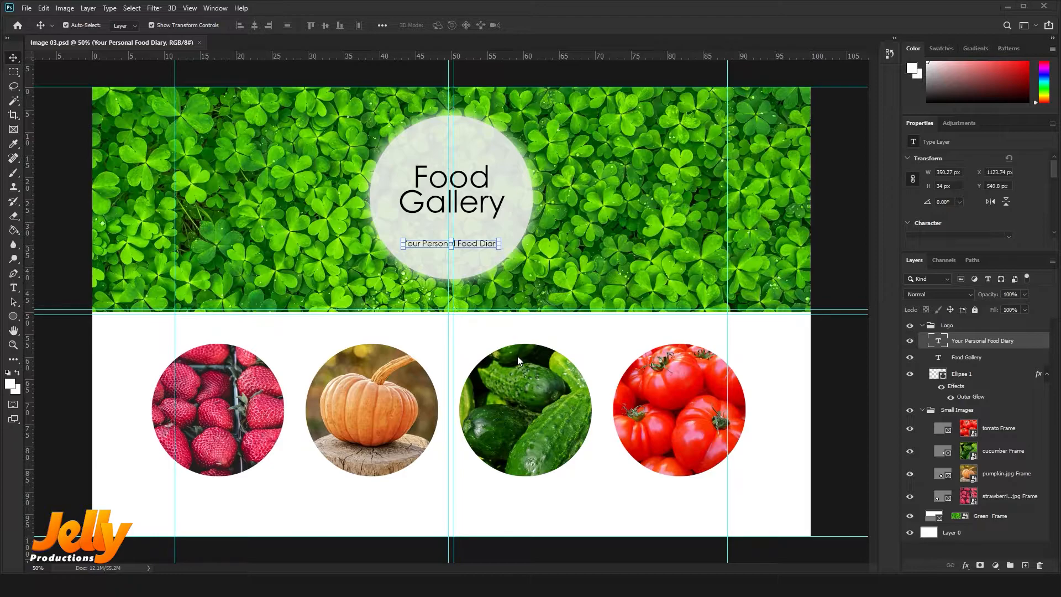
Start an Export As of the document and set the file format to JPG.
left_click(26, 9)
mouse_move(65, 168)
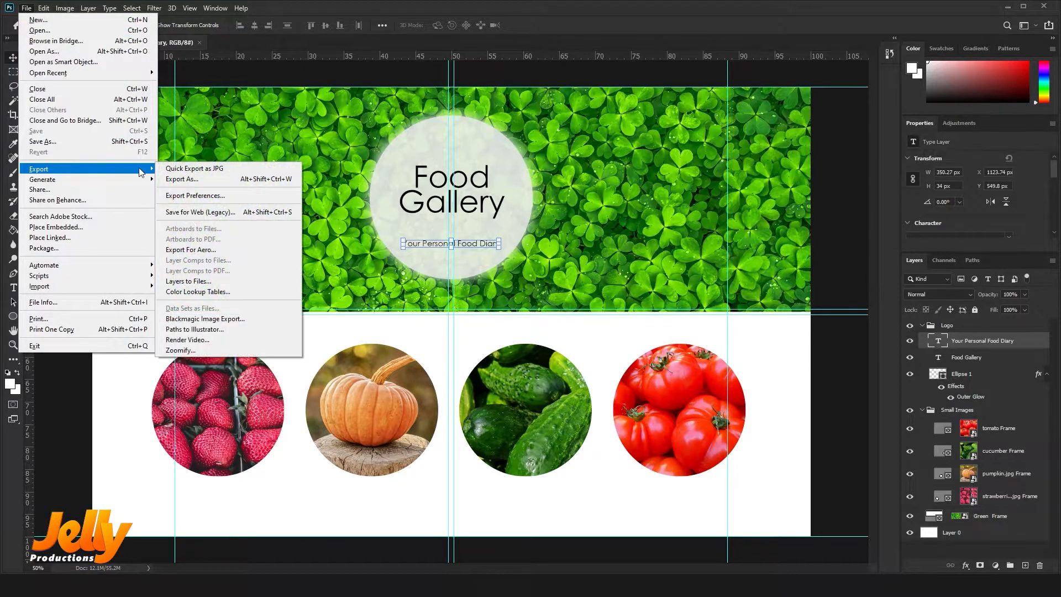
left_click(218, 181)
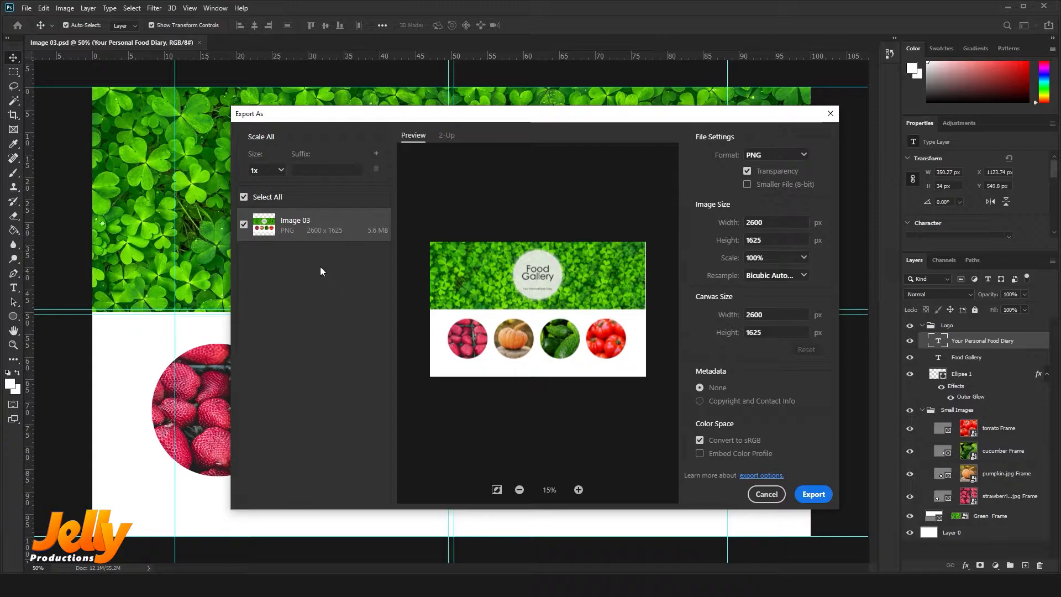
left_click(774, 156)
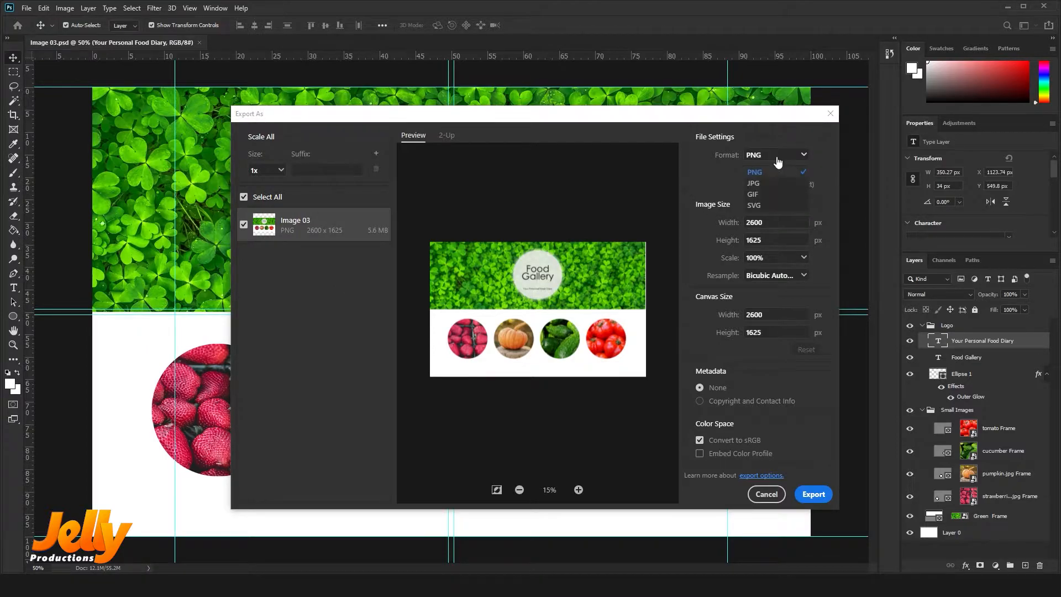
left_click(762, 184)
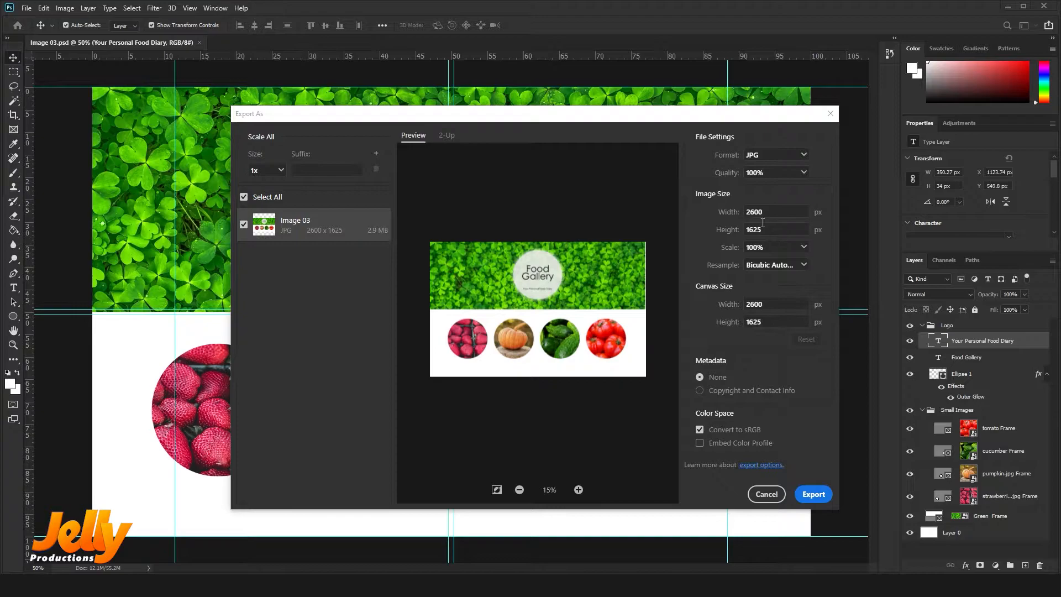
Set the JPG export quality to 85% and the image width to 1200 px.
left_click(739, 177)
type("85")
key("Tab")
type("1200")
left_click(731, 235)
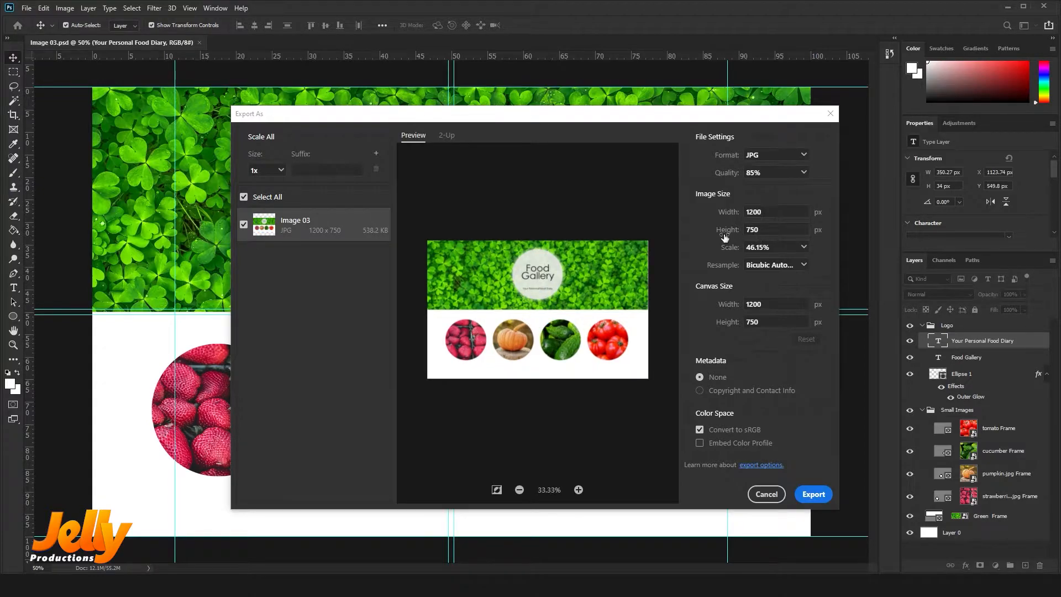
Include copyright and contact info metadata and embed the color profile in the export, keeping only the 1x size.
left_click(735, 392)
left_click(738, 445)
left_click(377, 155)
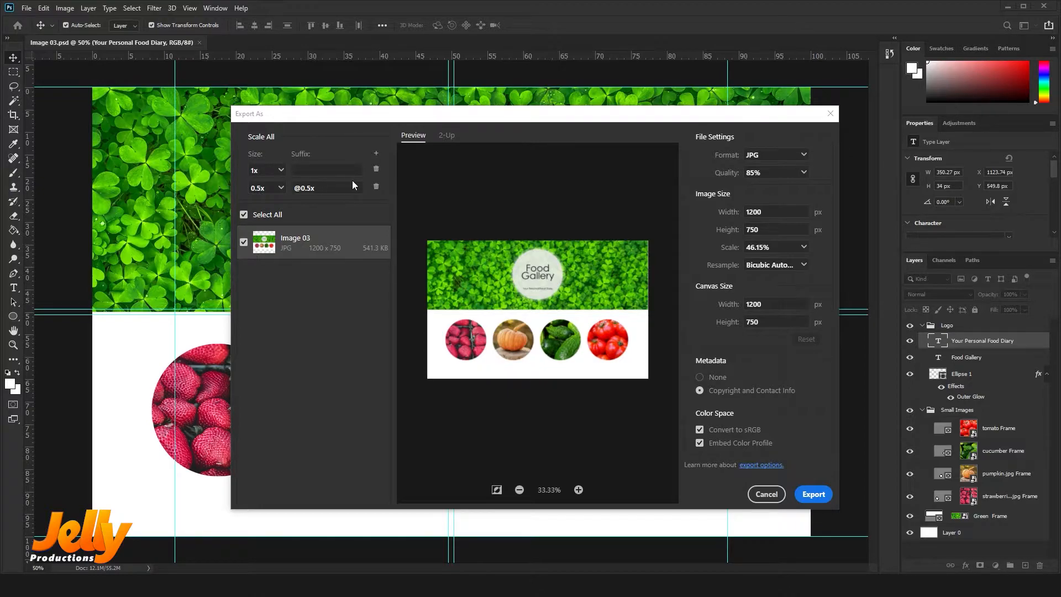
left_click(376, 187)
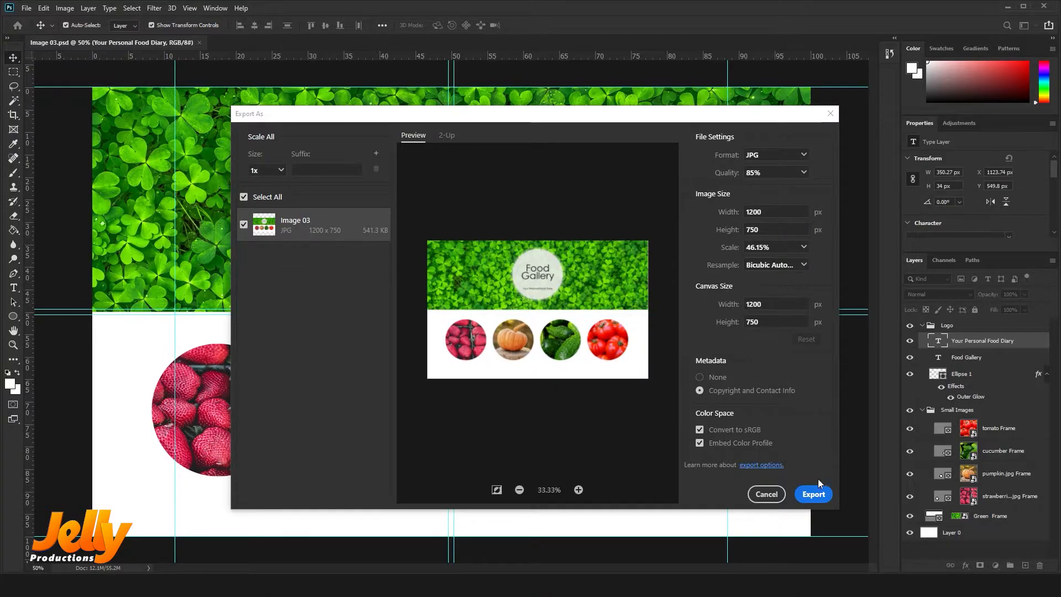
Export the JPG as Image 03_1200 into the Image 03-assets folder.
left_click(815, 494)
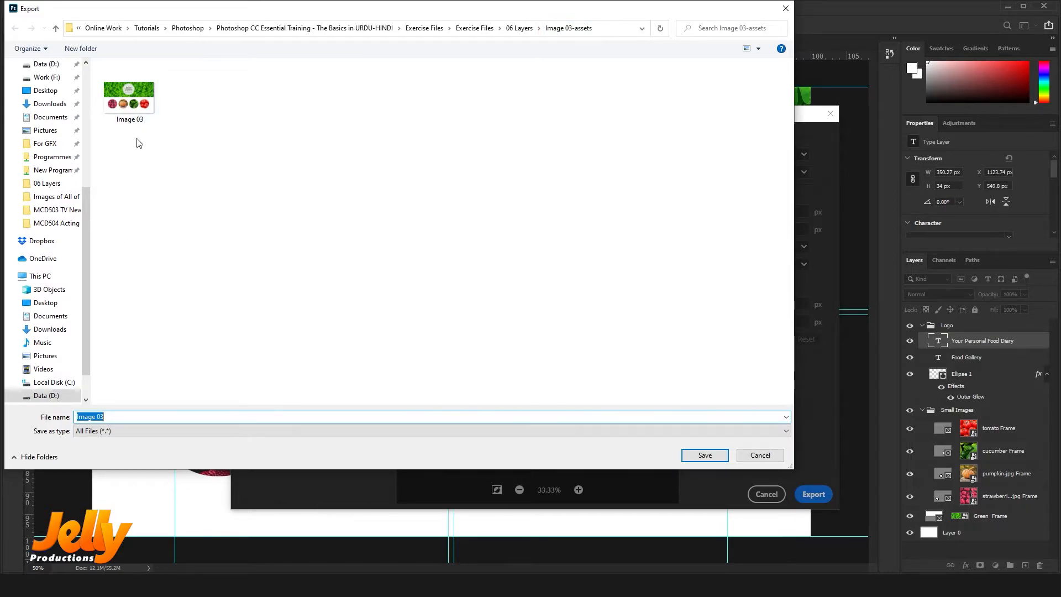
left_click(130, 420)
type("_1200")
left_click(705, 455)
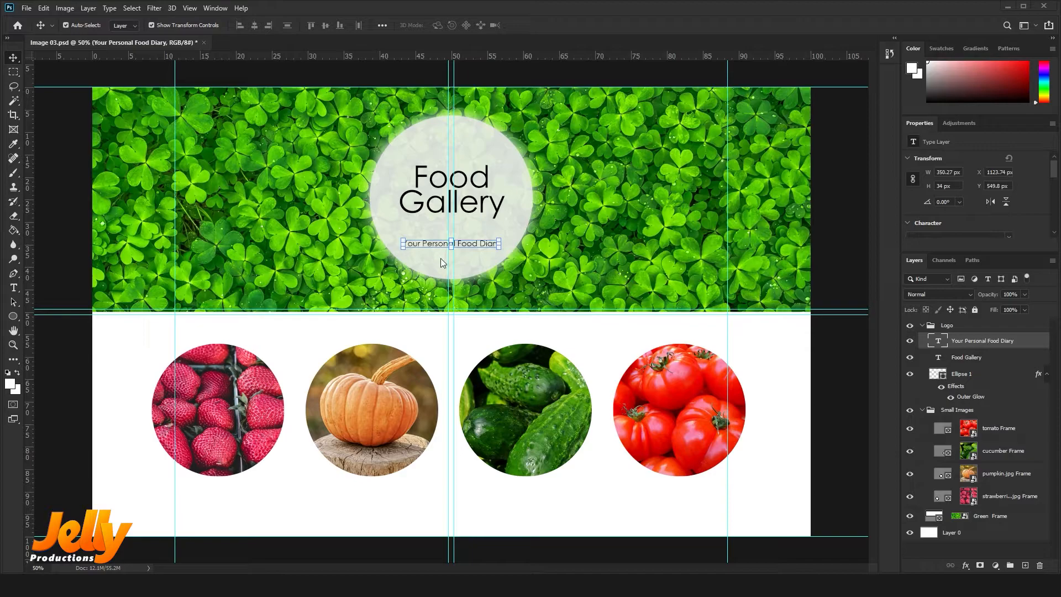
Select the tomato, cucumber, pumpkin and strawberries frame layers together with the Logo group.
left_click(1020, 499)
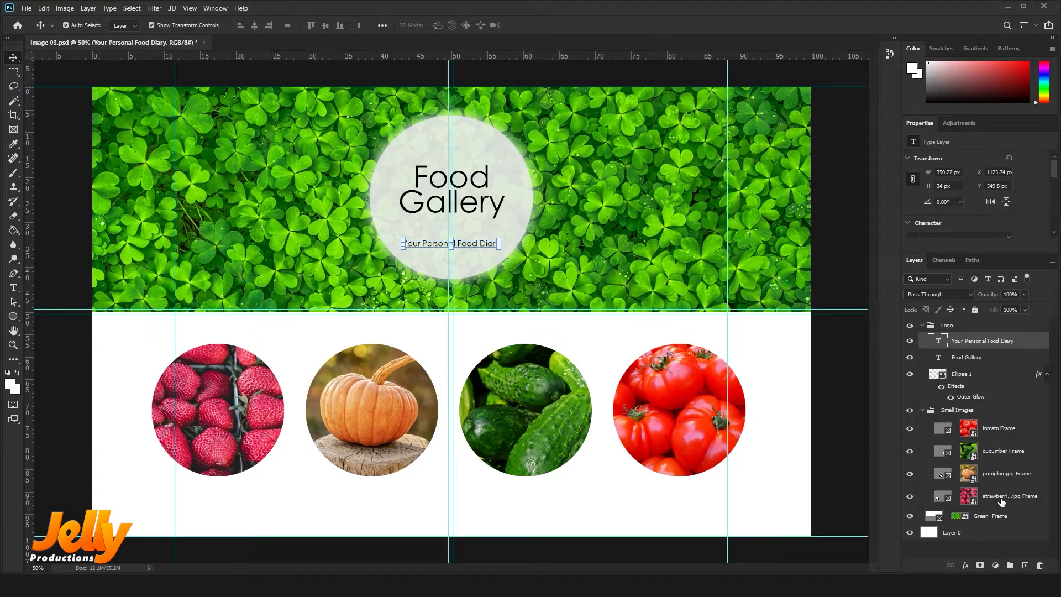
left_click(999, 434, "shift")
key("ctrl")
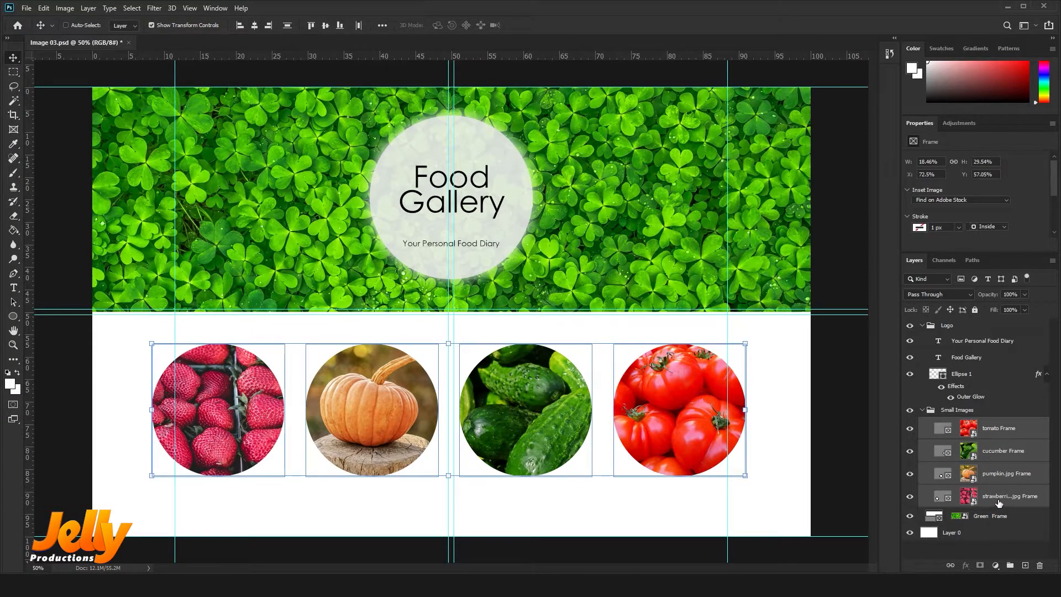
left_click(950, 329, "ctrl")
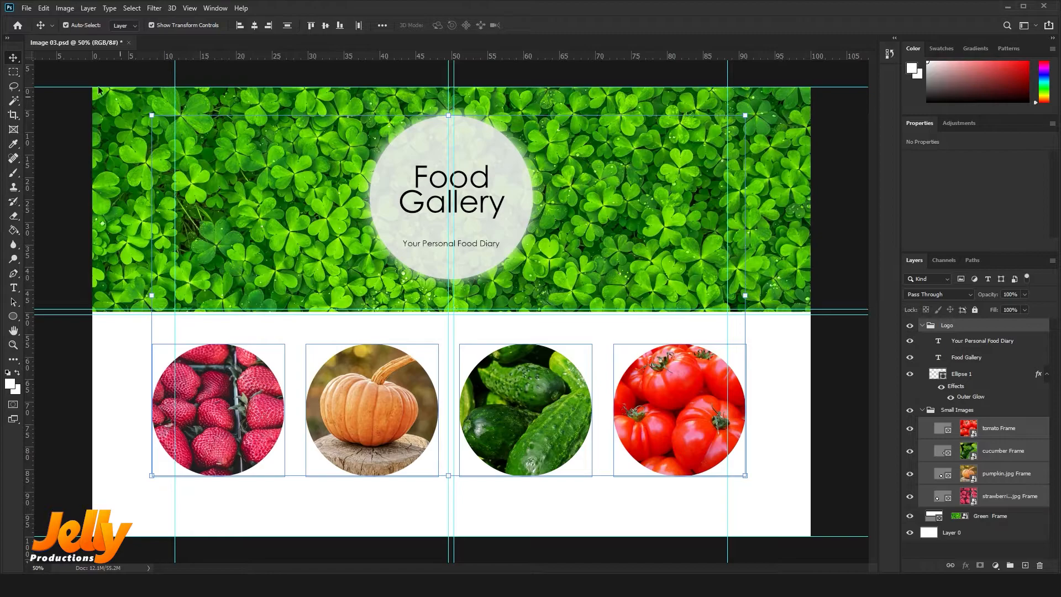
left_click(26, 7)
mouse_move(82, 171)
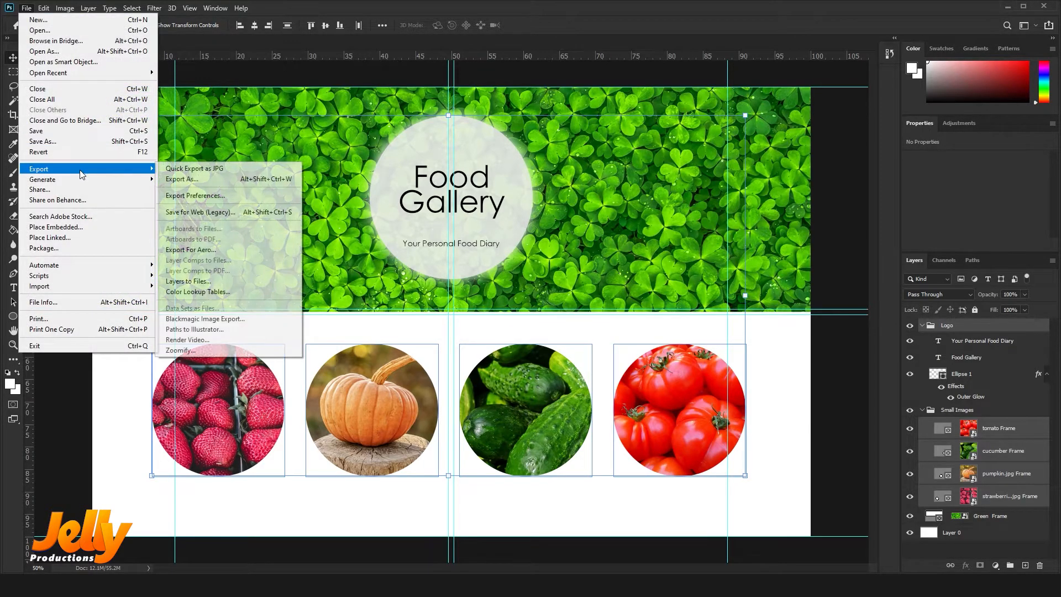
left_click(211, 181)
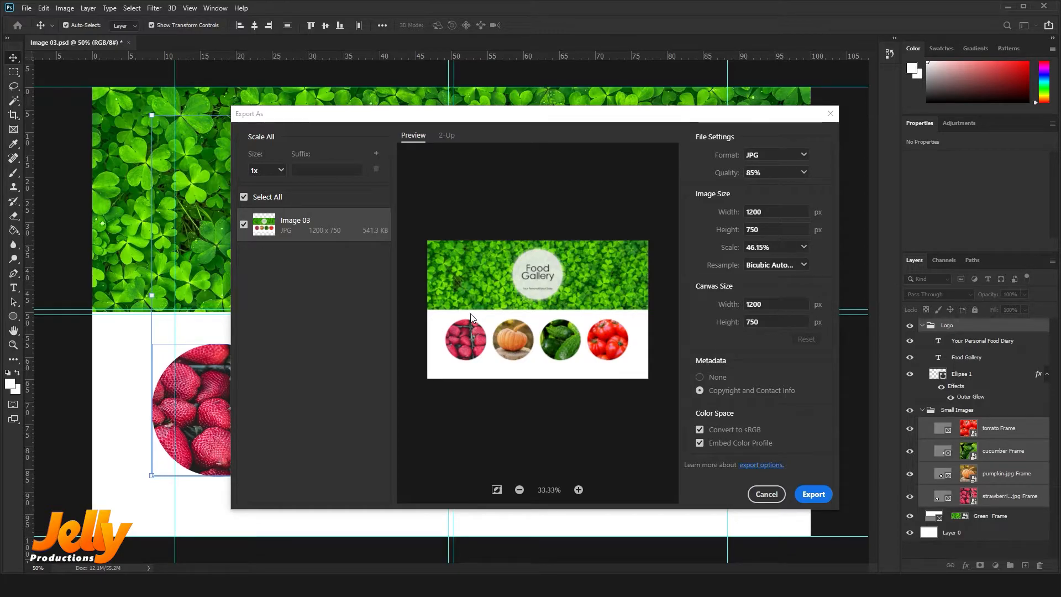
left_click(767, 493)
Start an Export As of the selected layers and set the Logo's file format to PNG.
left_click(90, 8)
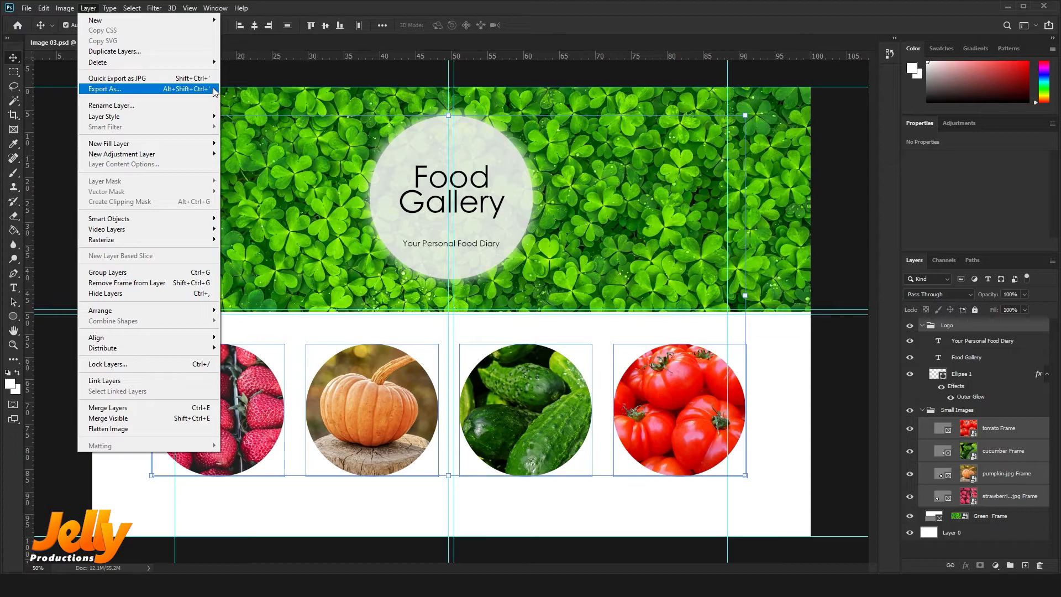
left_click(110, 91)
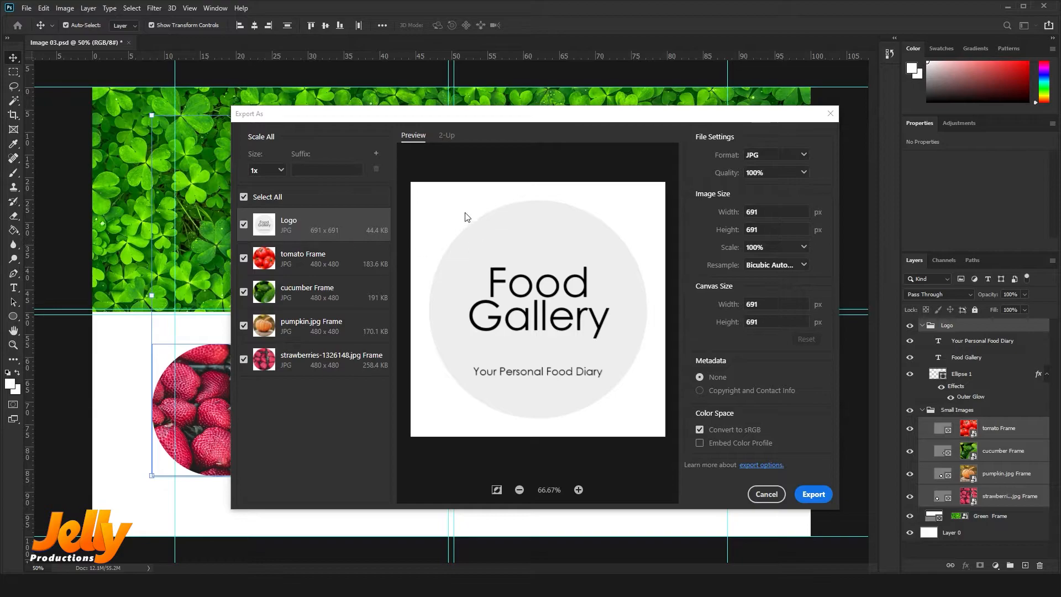
left_click(781, 157)
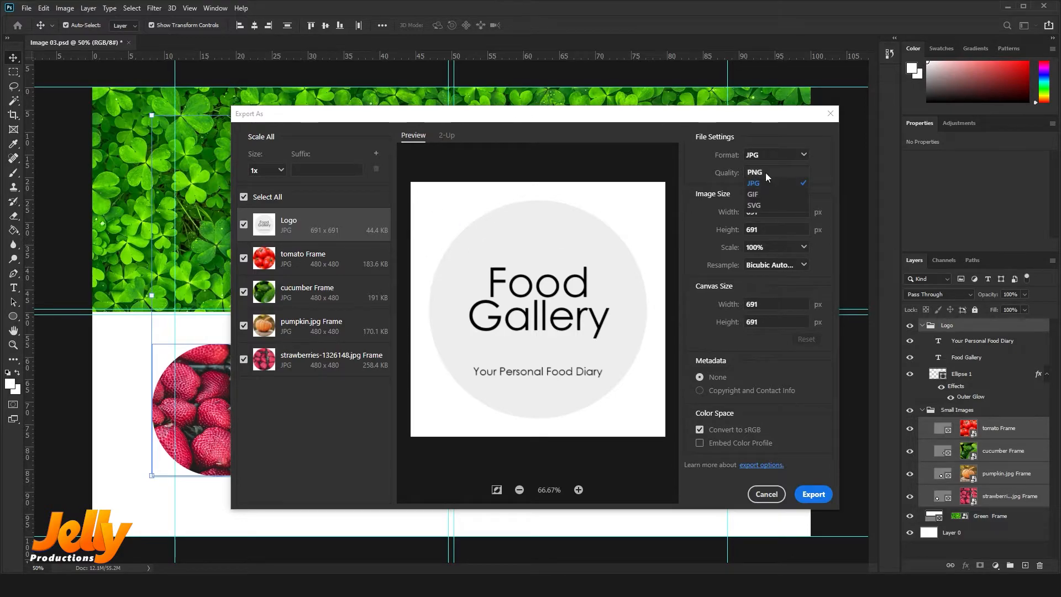
left_click(765, 172)
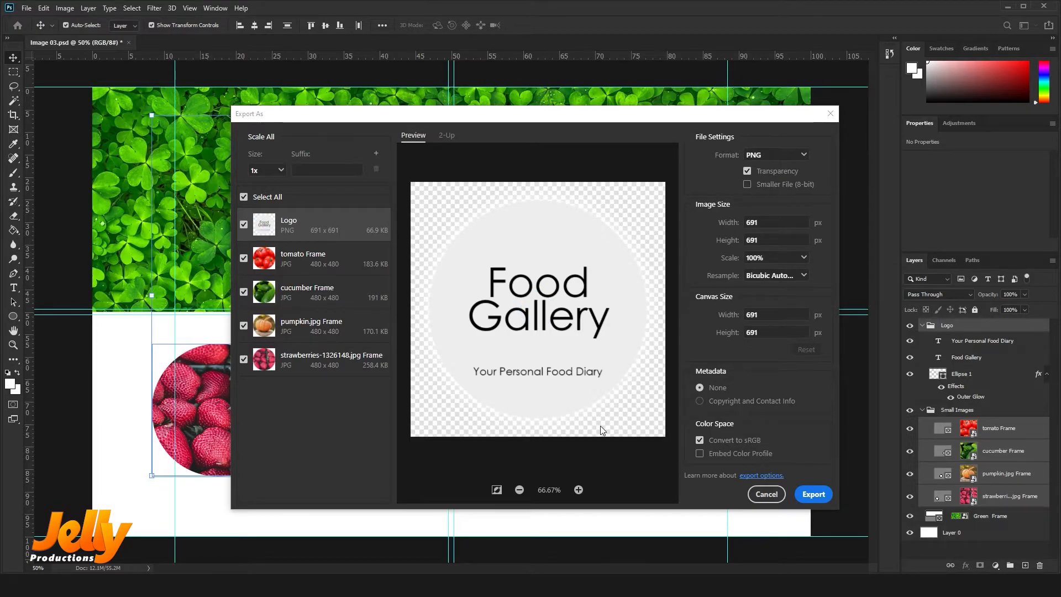
Preview the four food frames in the export and include copyright and contact info metadata for the tomato Frame.
left_click(299, 266)
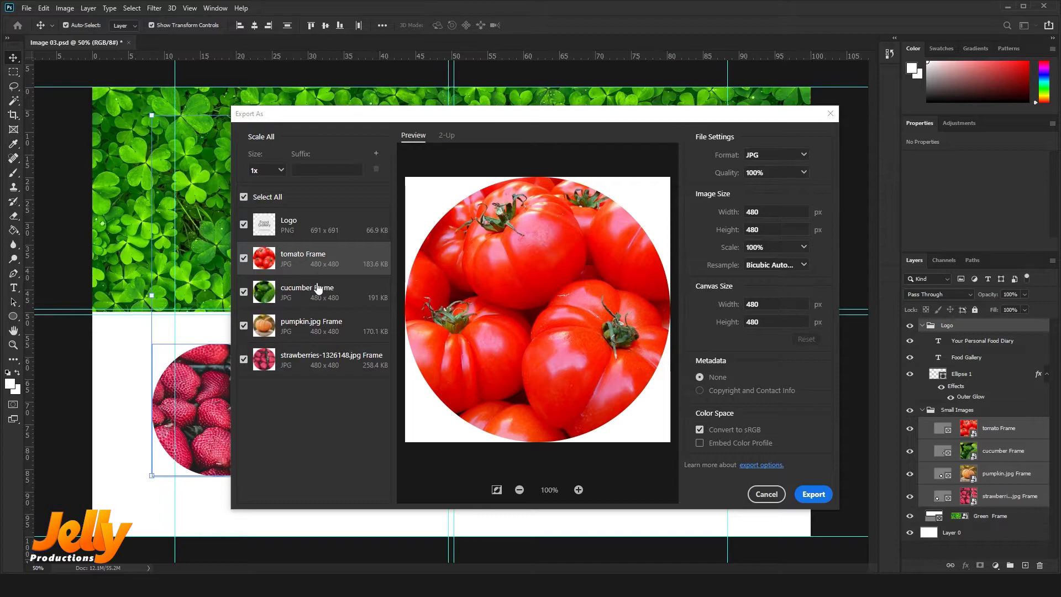
left_click(303, 297)
left_click(315, 327)
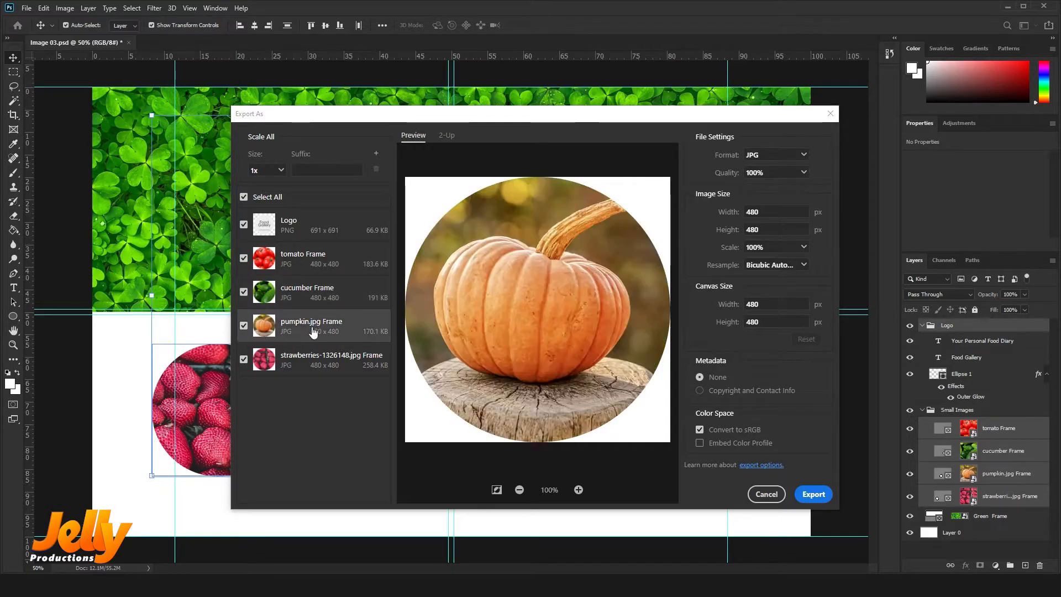
left_click(313, 358)
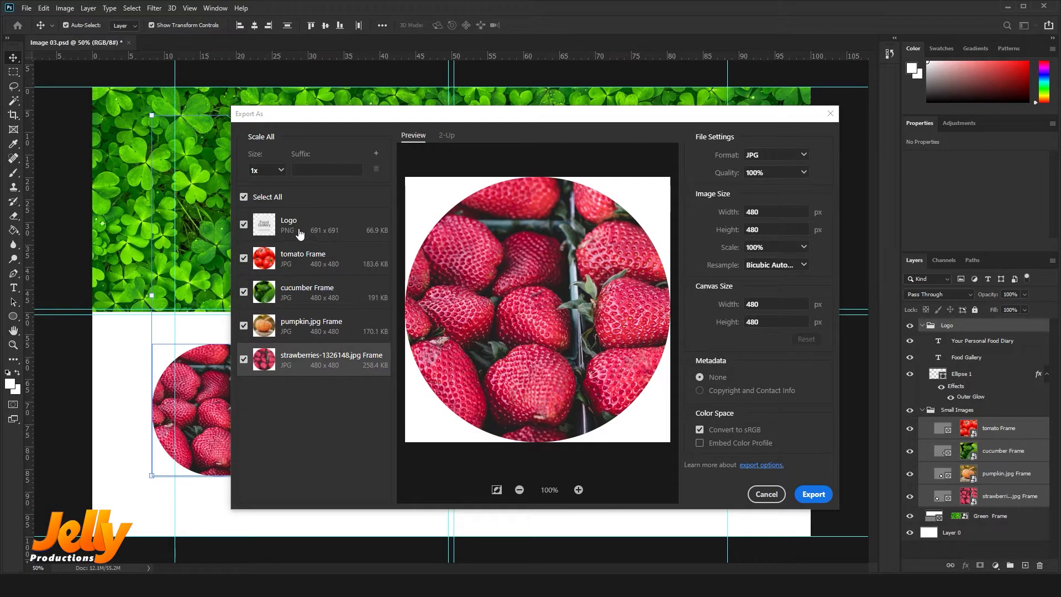
left_click(306, 264)
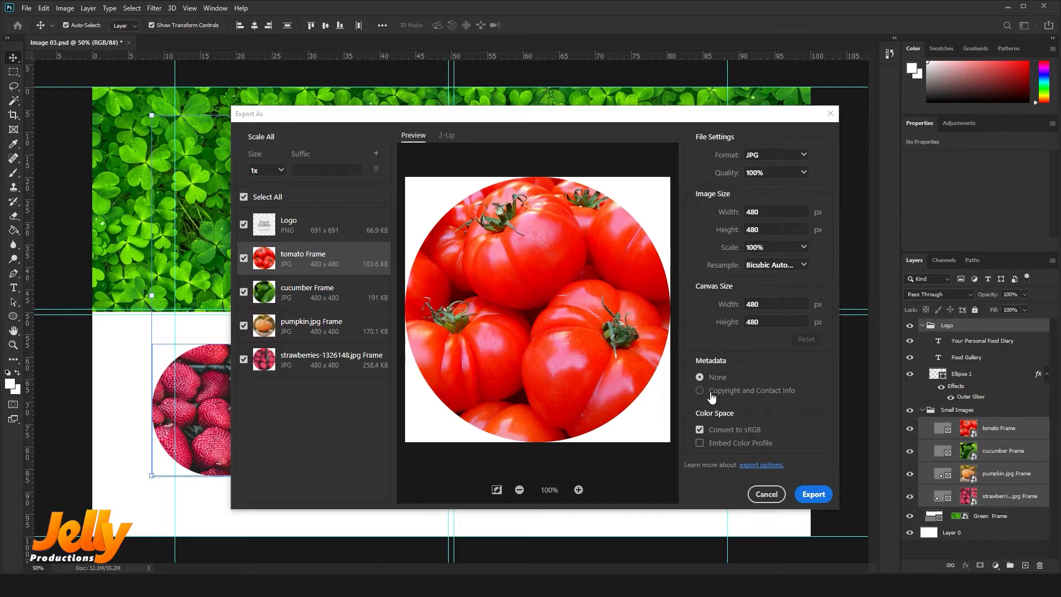
left_click(737, 397)
Recheck the Logo's export preview and export the logo and four frames to the Image 03-assets folder.
left_click(314, 229)
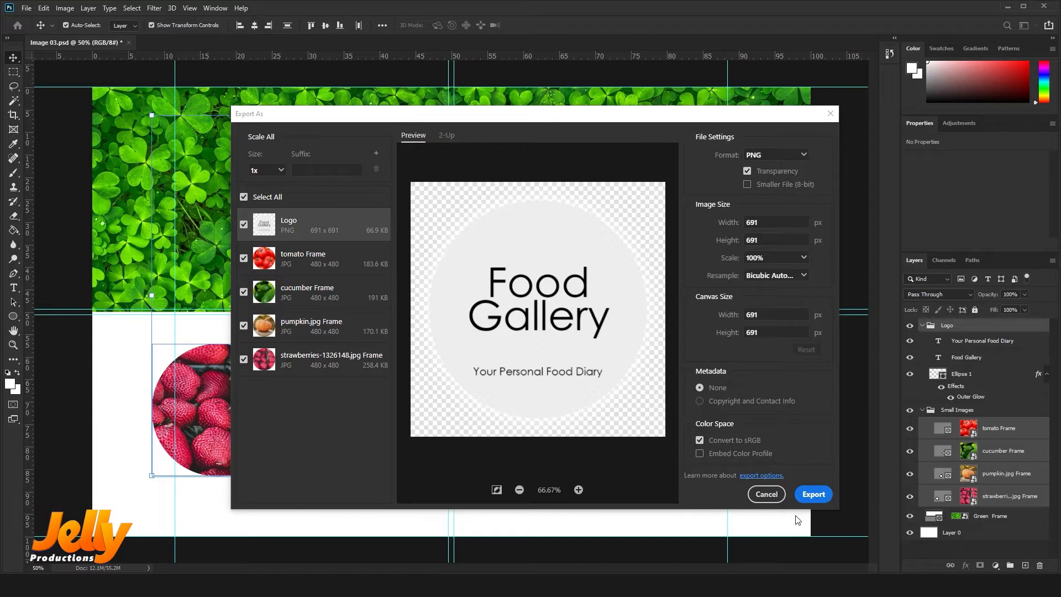
left_click(822, 495)
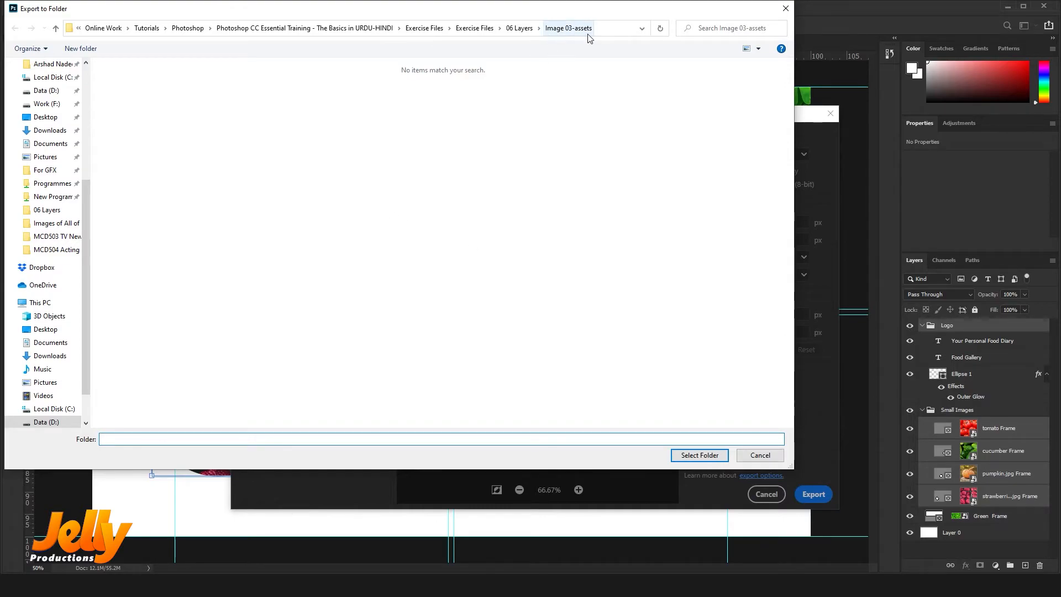
left_click(700, 457)
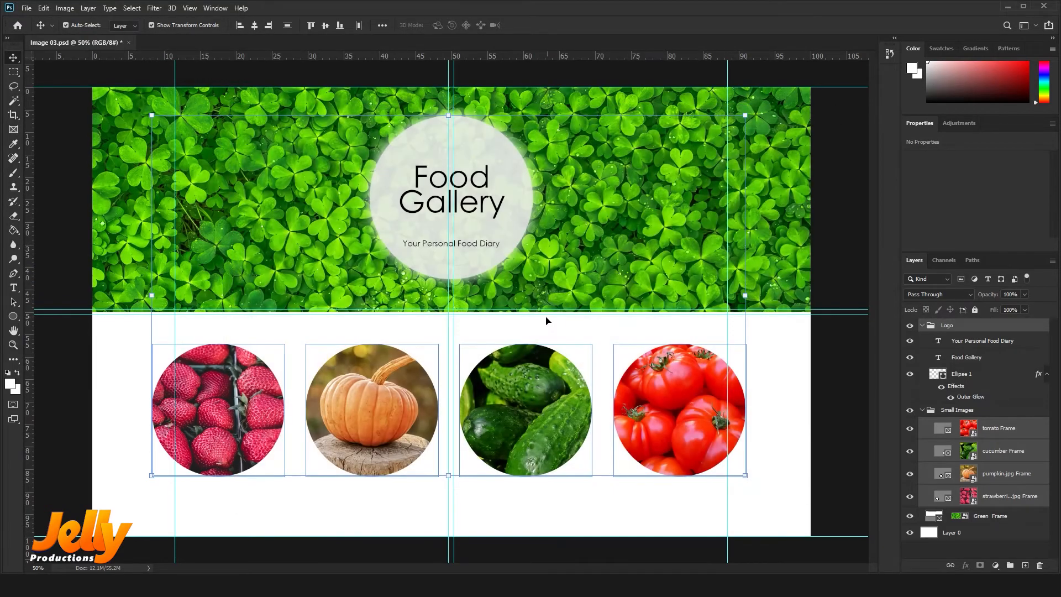
Switch to Bridge, widen the Content area and shrink the thumbnails in the Image 03-assets folder.
left_click(26, 8)
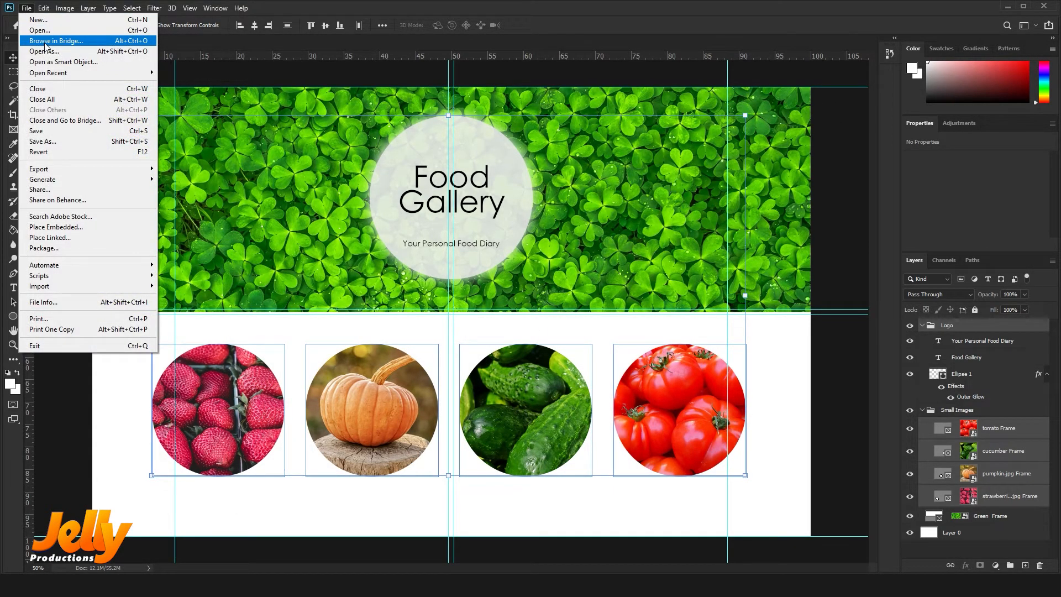
left_click(46, 43)
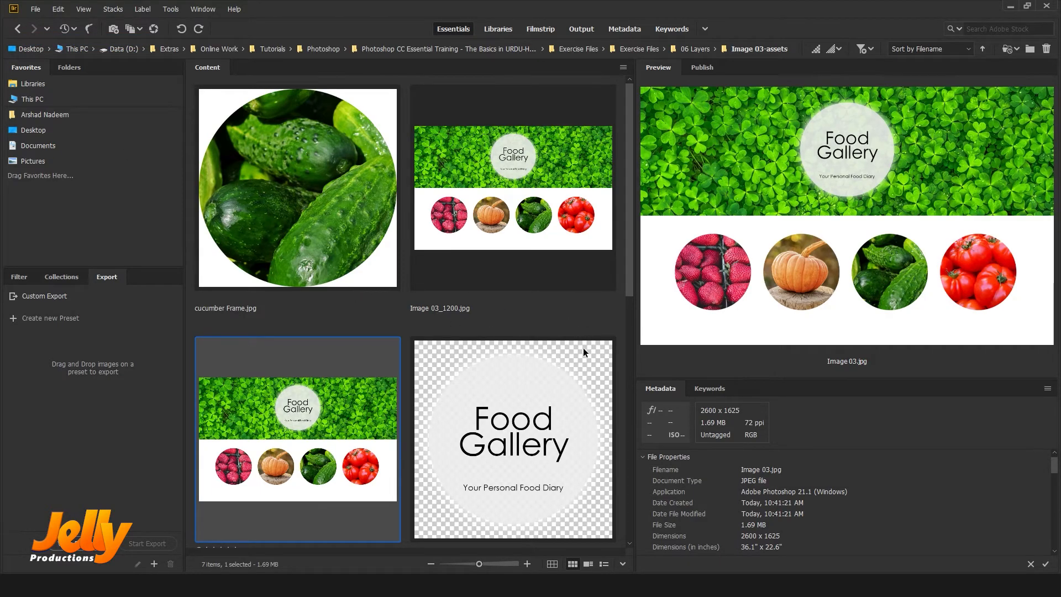
left_click_drag(640, 265, 667, 310)
left_click_drag(445, 565, 419, 562)
Inspect the exported Logo.png and the pumpkin, strawberries, tomato and cucumber frame JPGs.
left_click(538, 155)
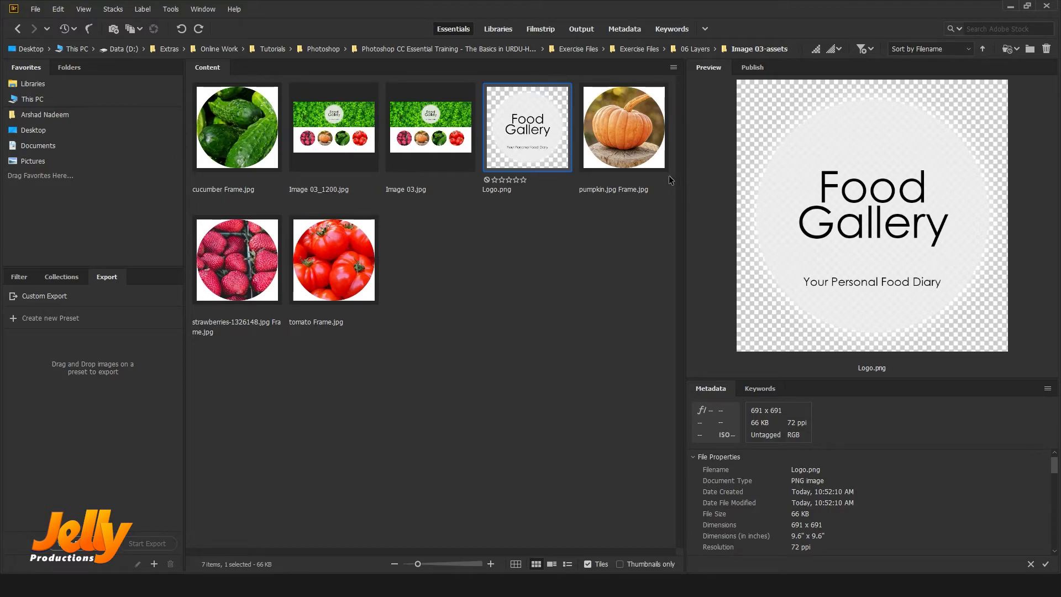
left_click(642, 147)
left_click(228, 258)
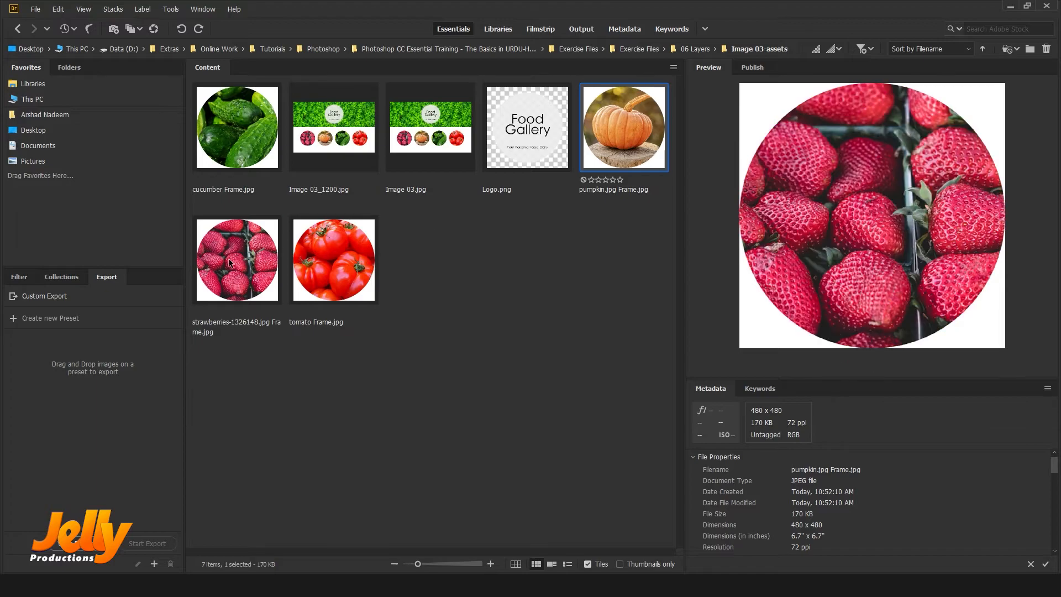
left_click(320, 268)
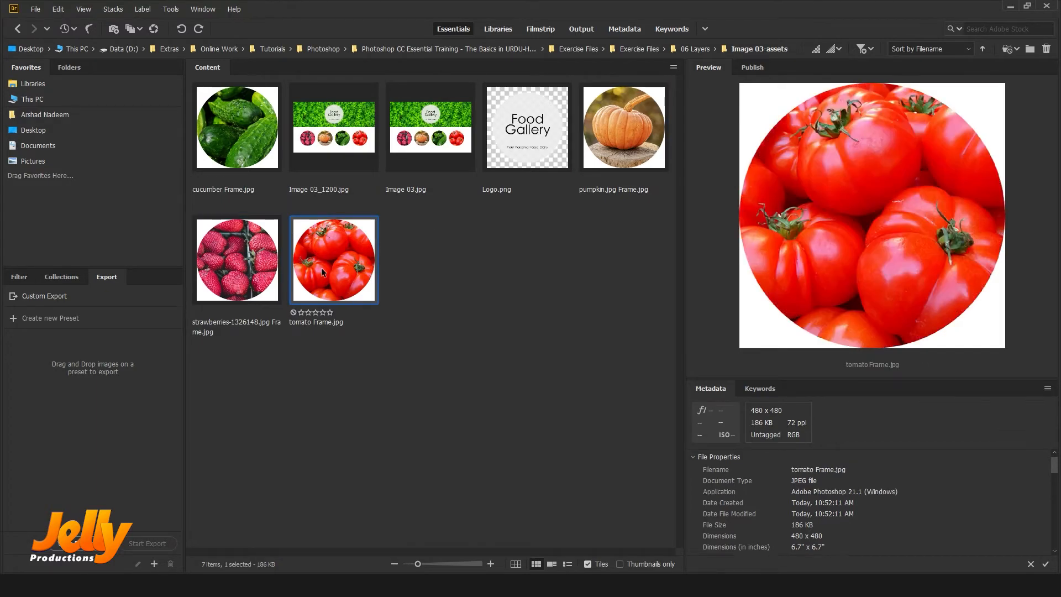
left_click(247, 170)
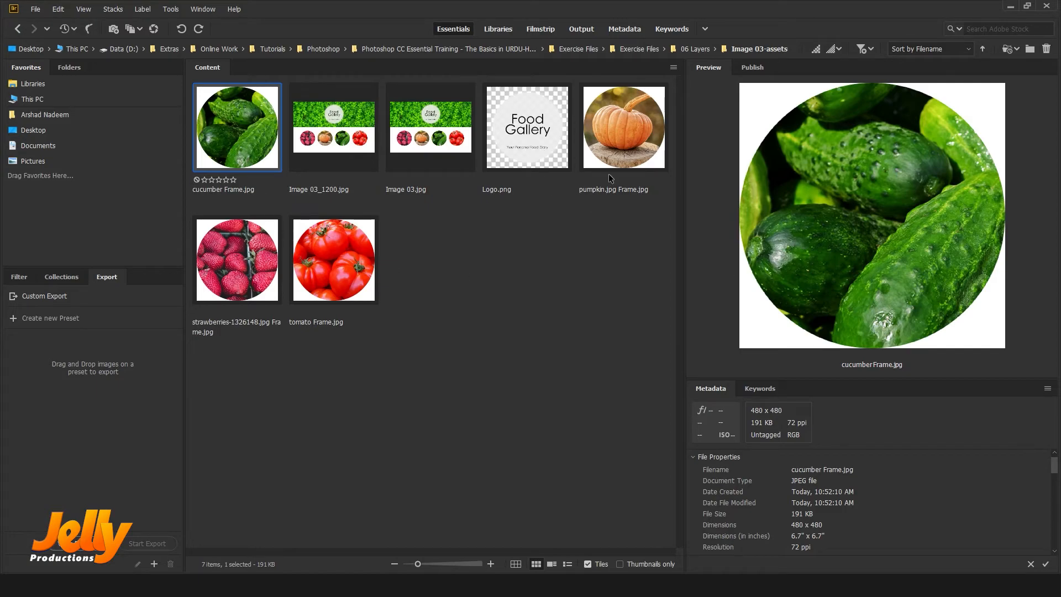
left_click(554, 153)
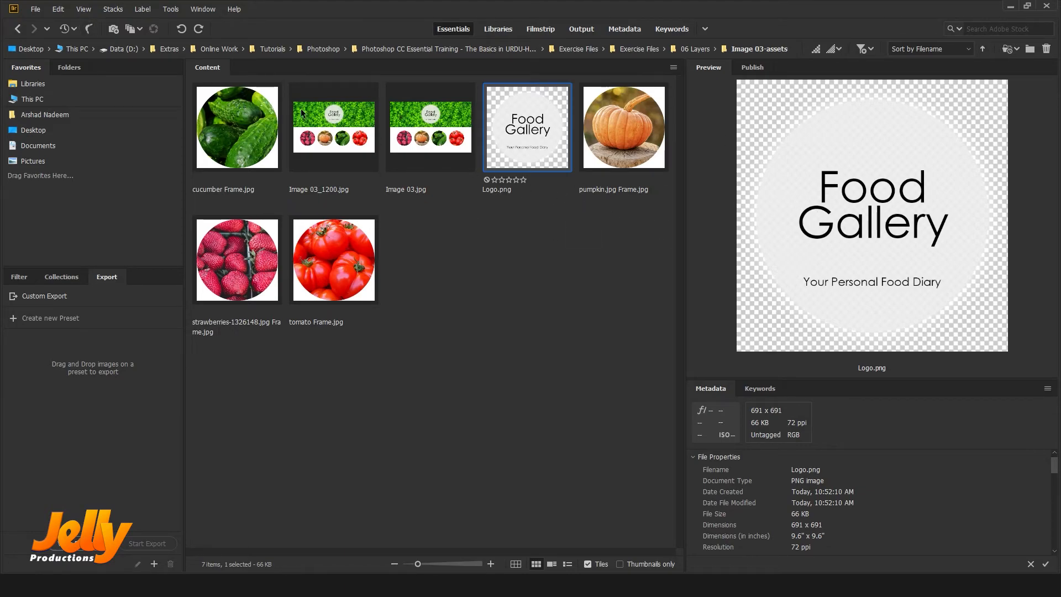
Return to Photoshop and deselect all layers.
left_click(86, 26)
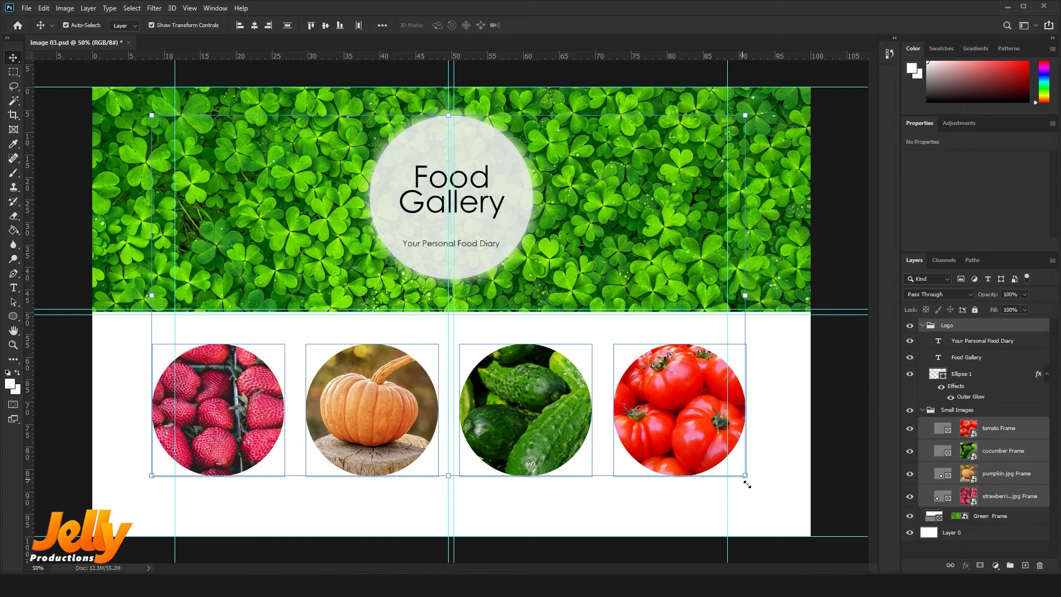
left_click(809, 394)
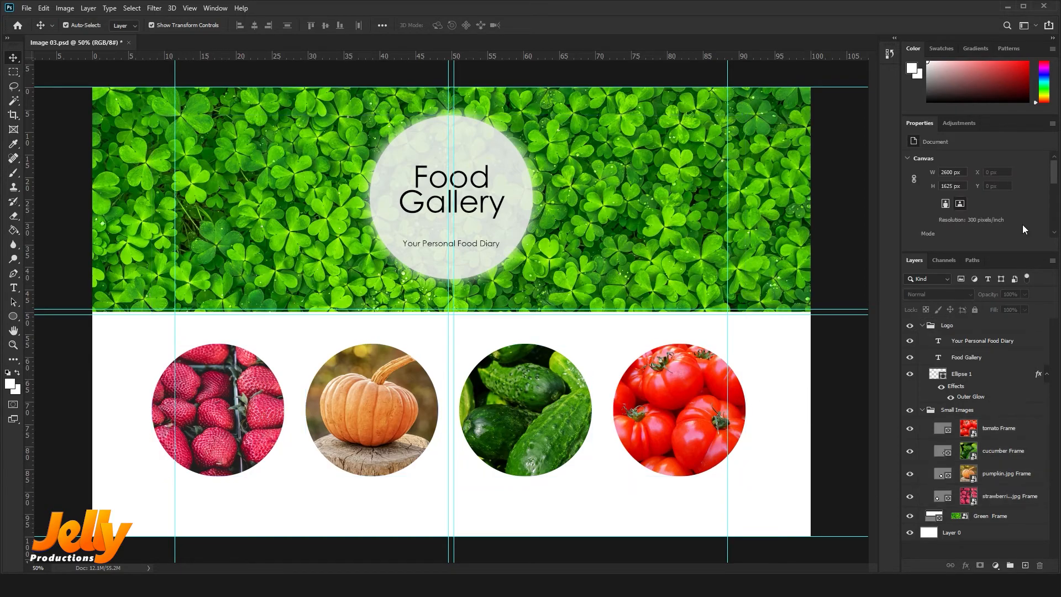